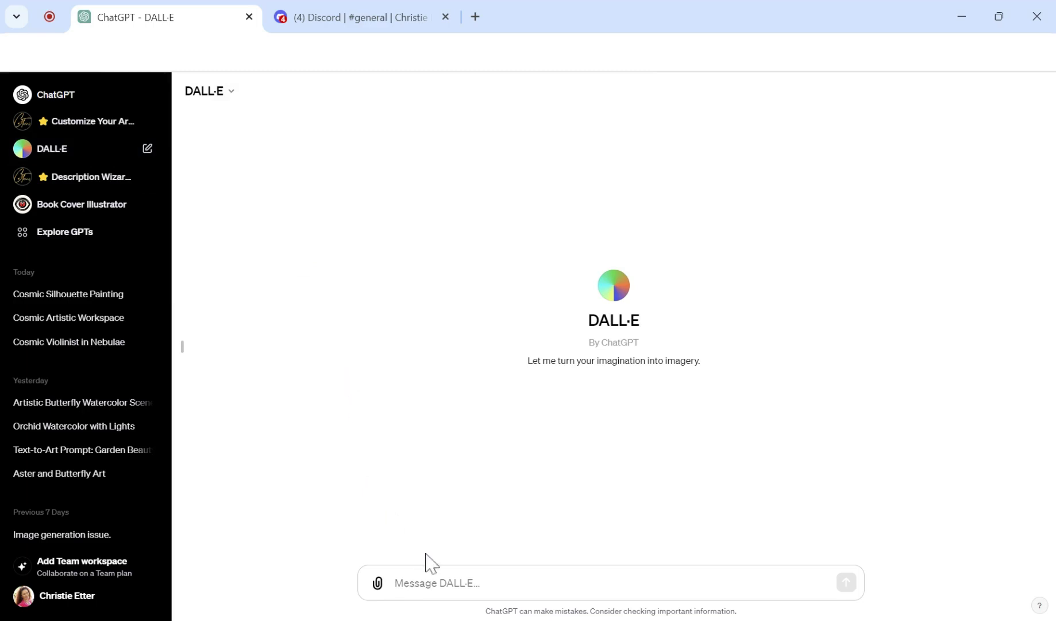
Step: Attach the cosmic violinist reference image and send it to DALL·E in a new chat
click(378, 584)
key(Return)
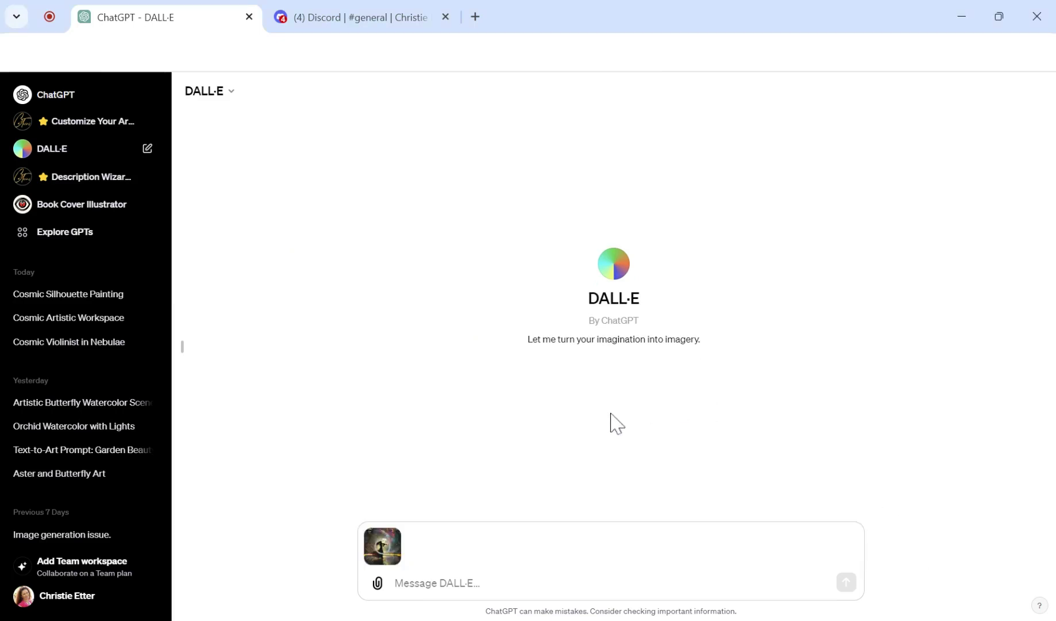
click(846, 582)
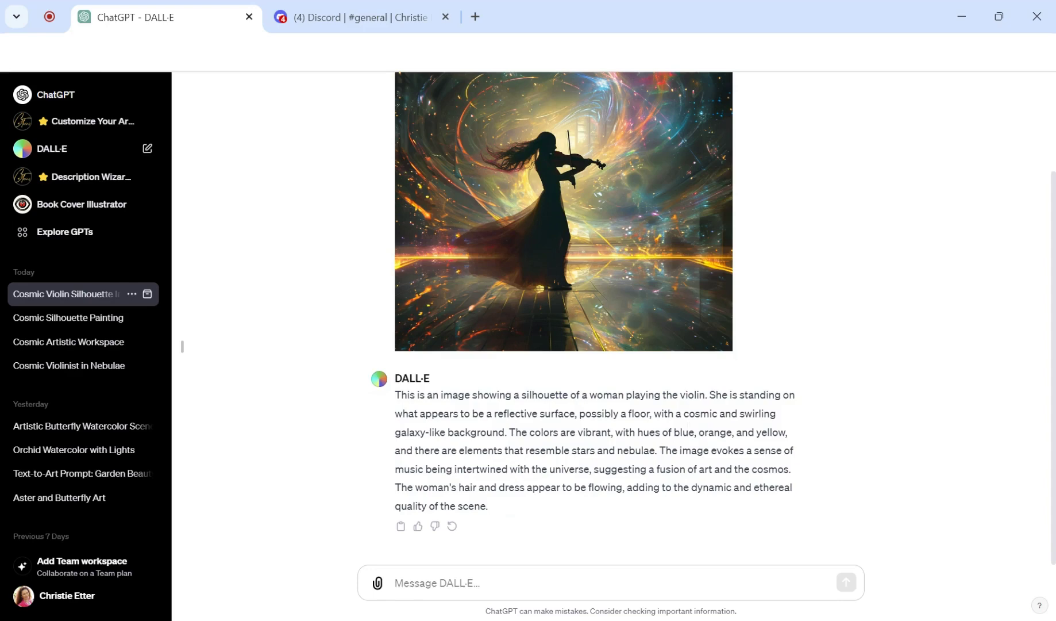
scroll(889, 429, up, 2)
scroll(801, 465, down, 2)
scroll(837, 403, up, 2)
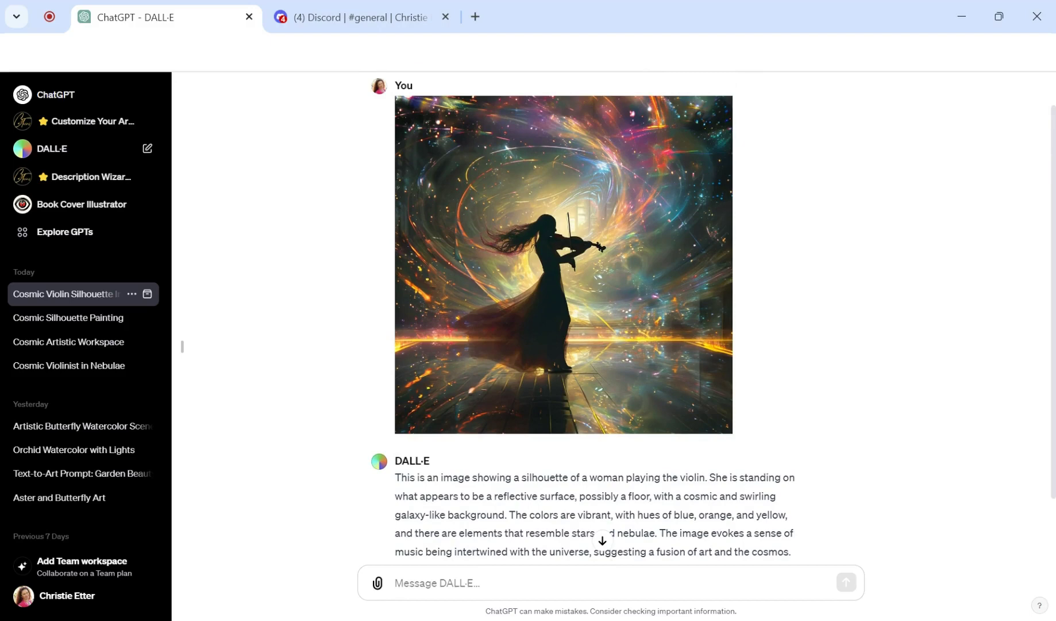
click(601, 278)
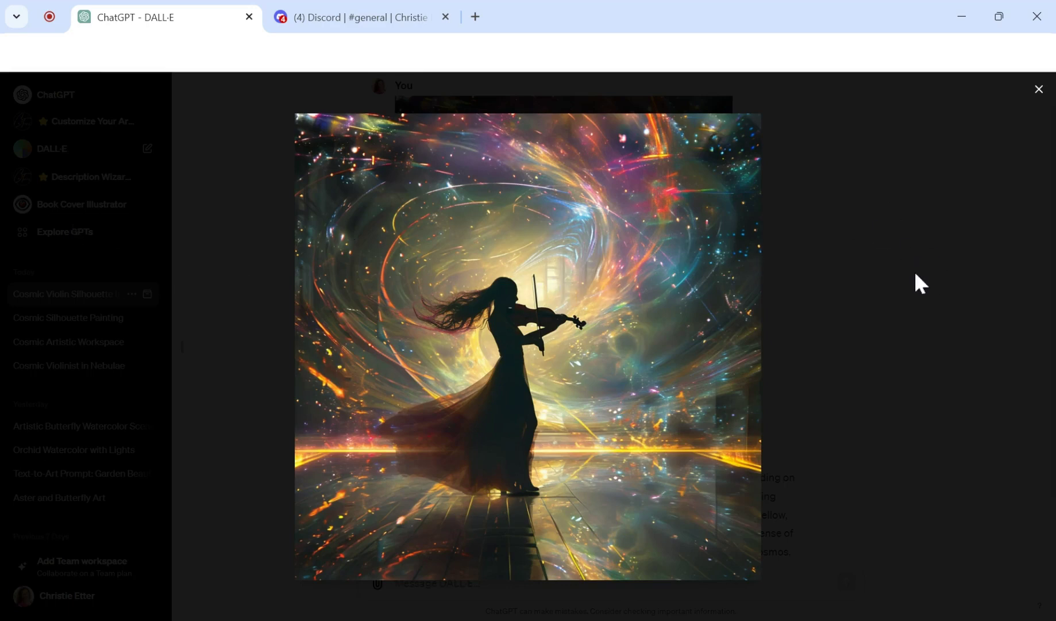
click(1039, 89)
scroll(869, 421, down, 2)
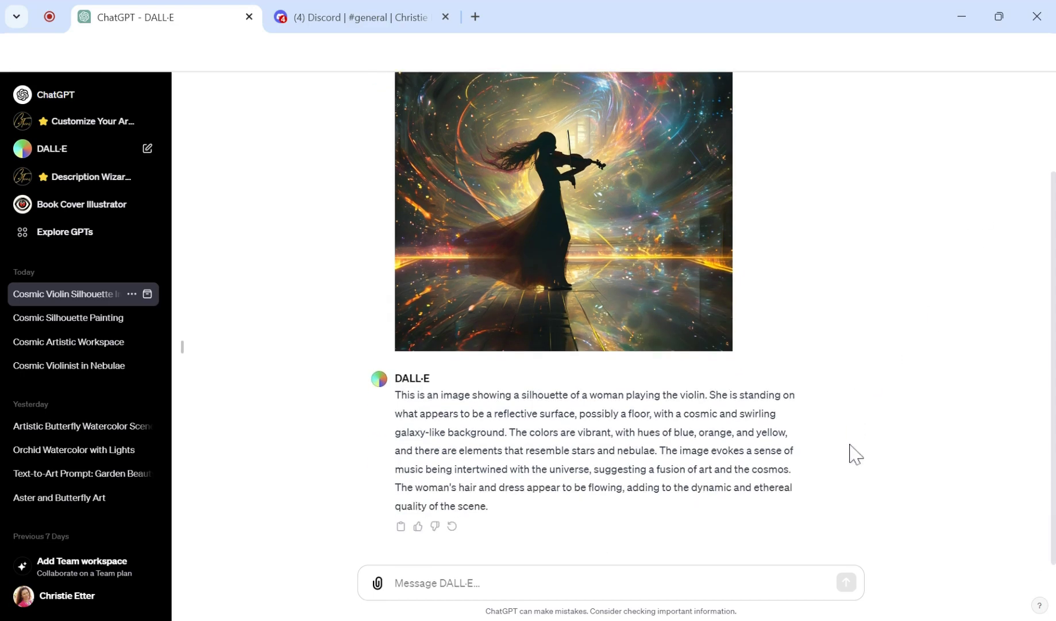
Step: Ask DALL·E 'please create an image like this' to get two similar violinist images
click(403, 582)
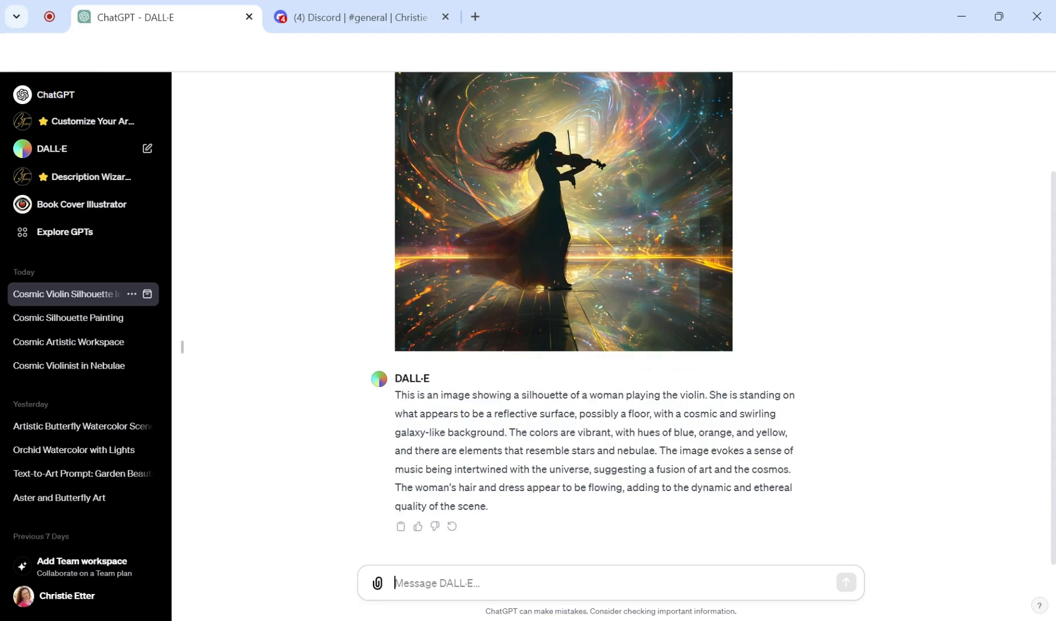
text(pl)
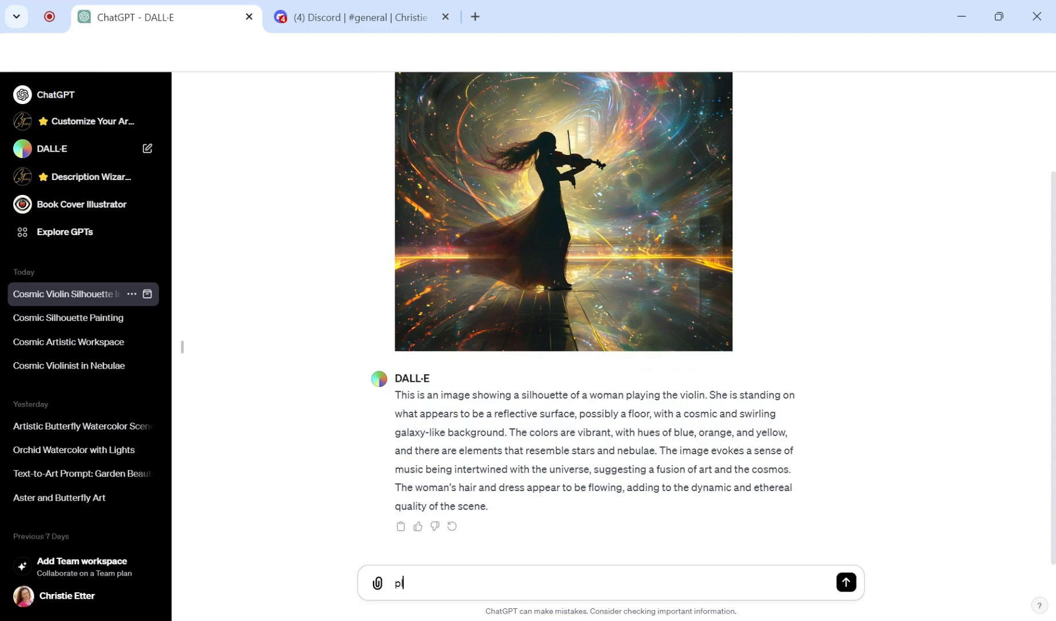
text(ease create an image )
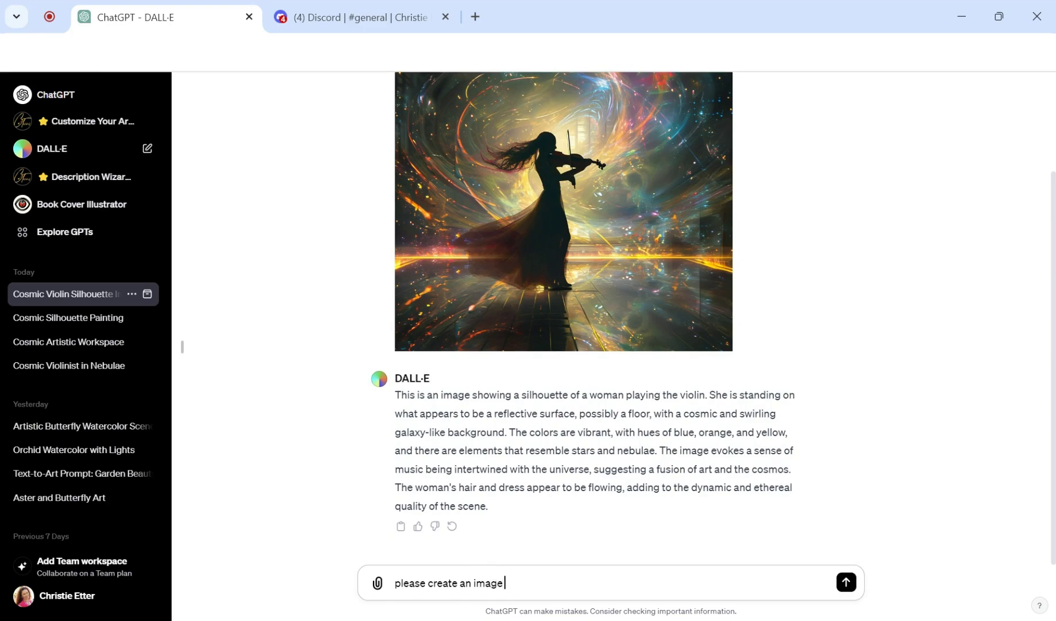
text(like this)
key(Return)
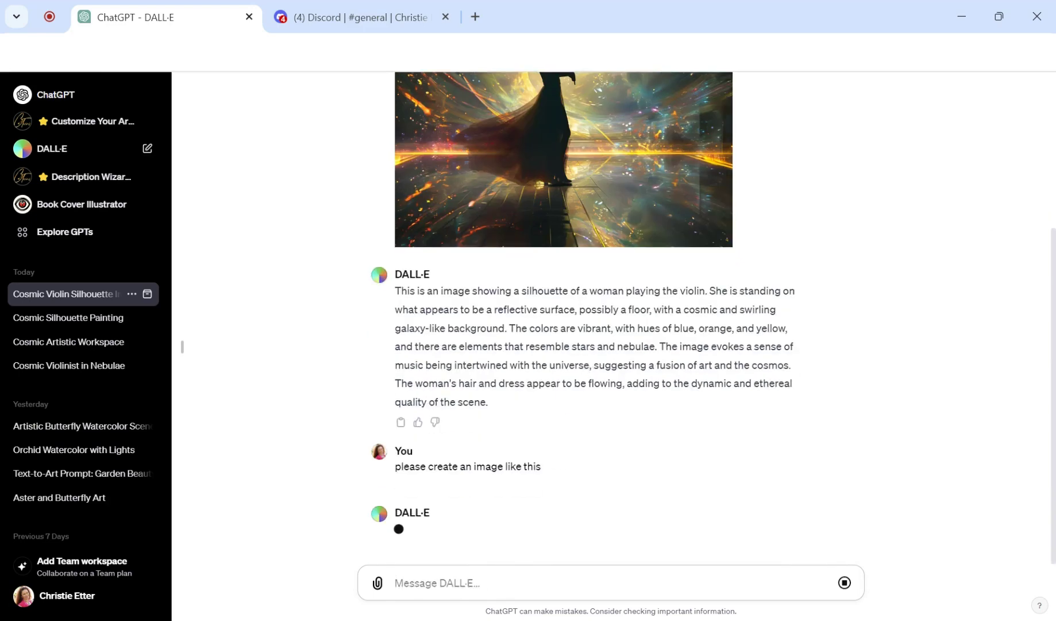
scroll(583, 351, up, 3)
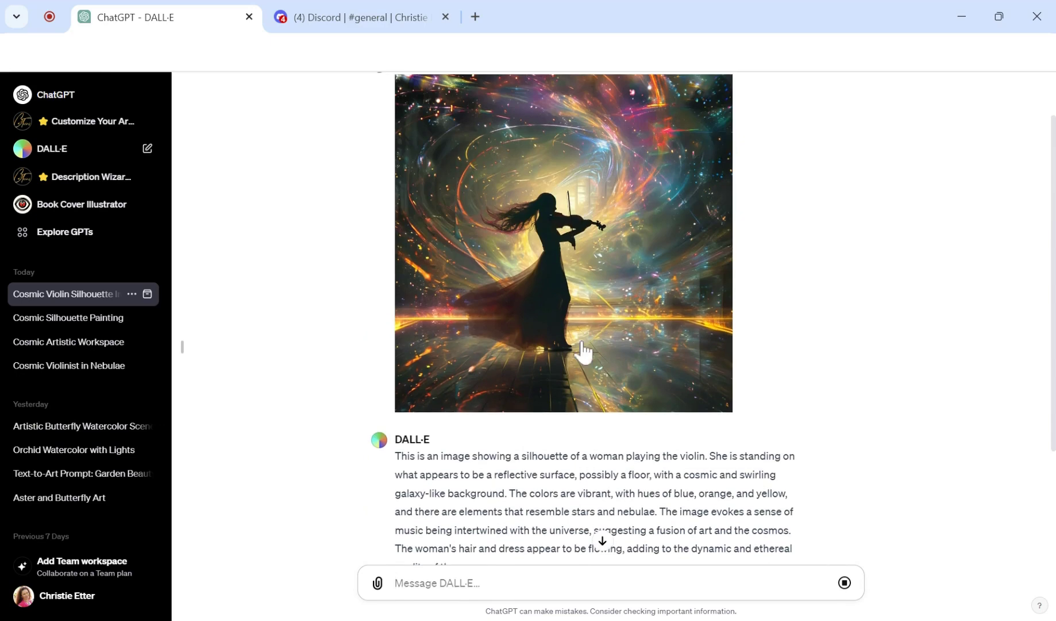
scroll(584, 347, down, 3)
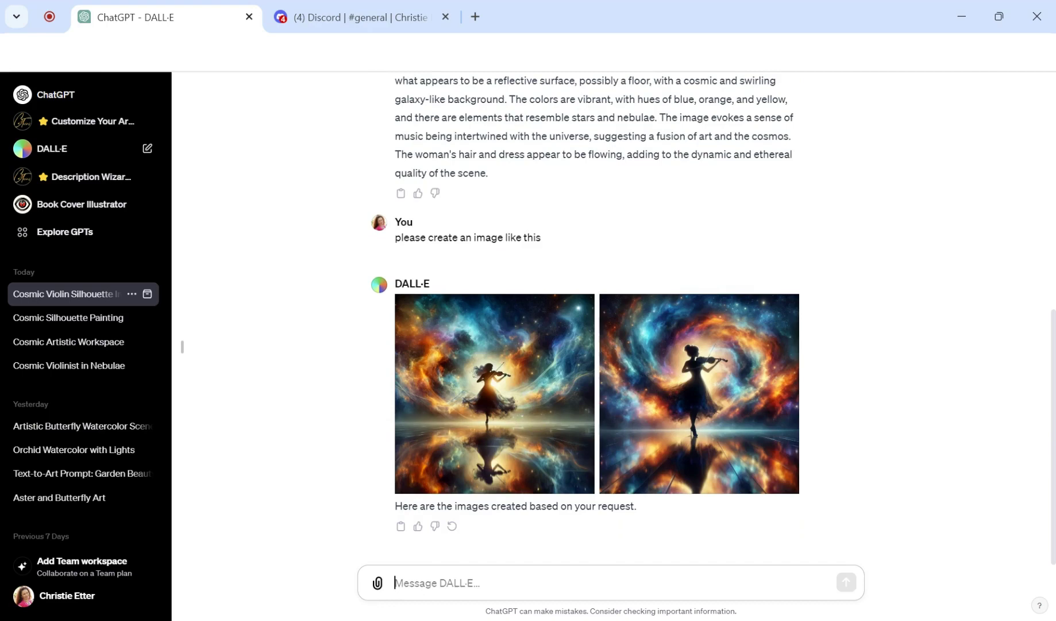
Step: Open the second generated violinist image in the viewer and copy its full generation prompt
scroll(582, 173, up, 2)
scroll(601, 189, up, 3)
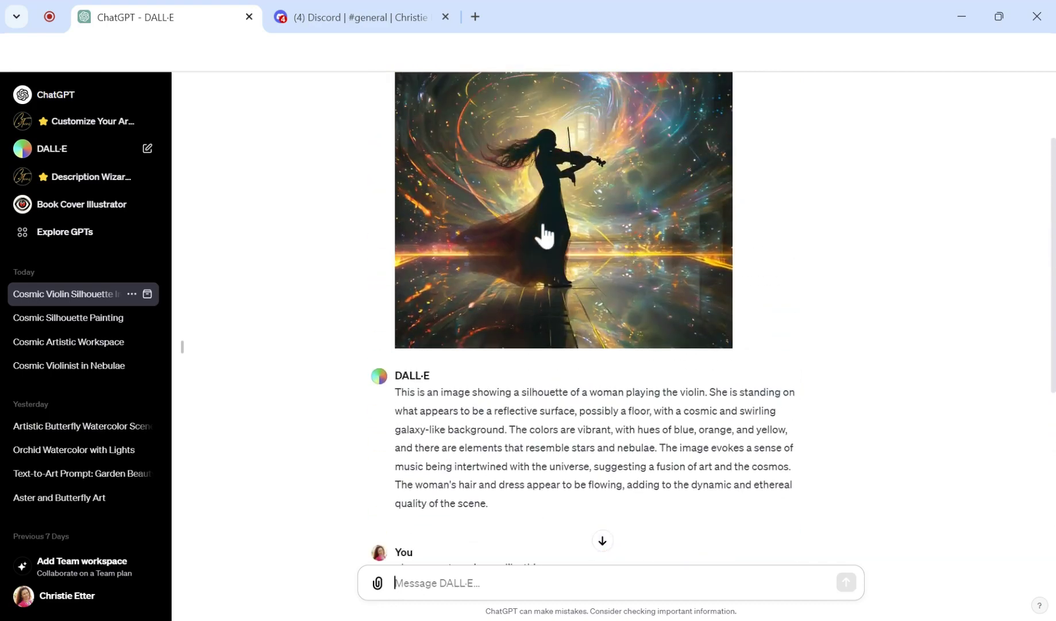
scroll(551, 248, down, 5)
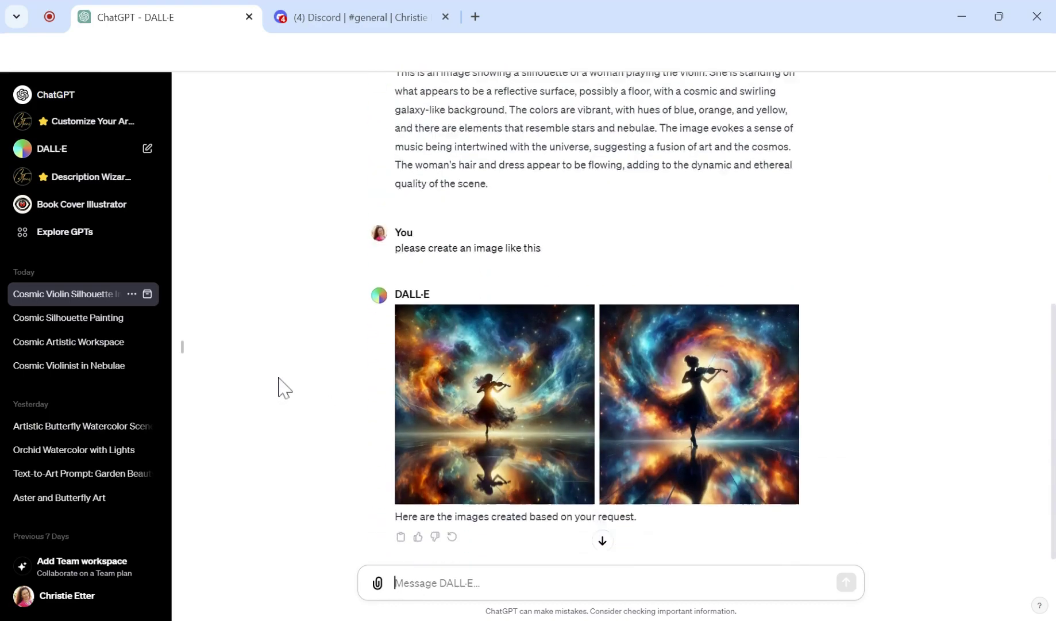
click(509, 391)
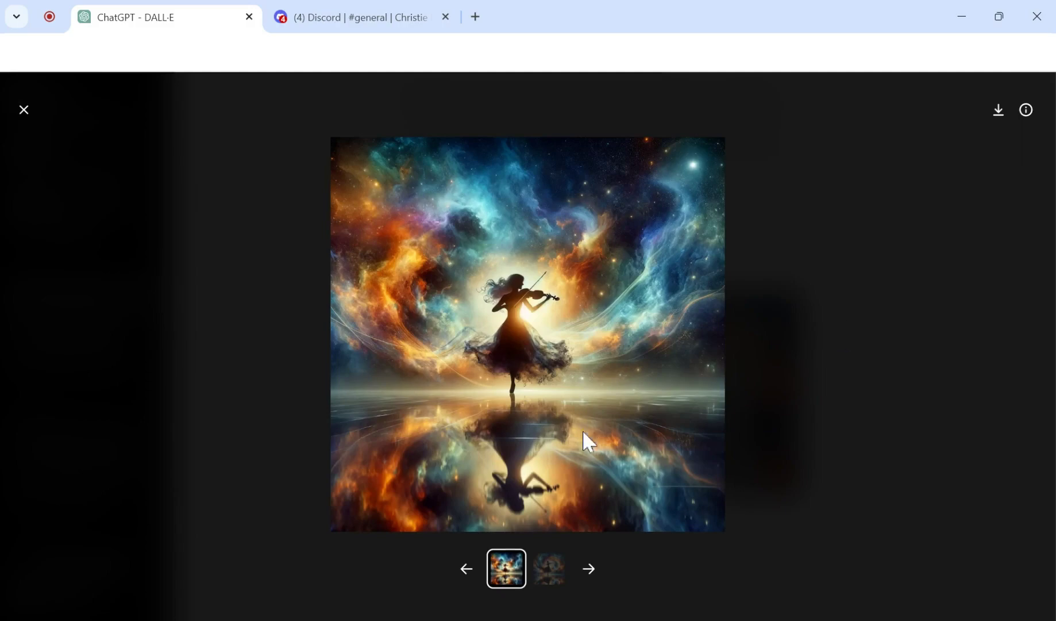
click(589, 569)
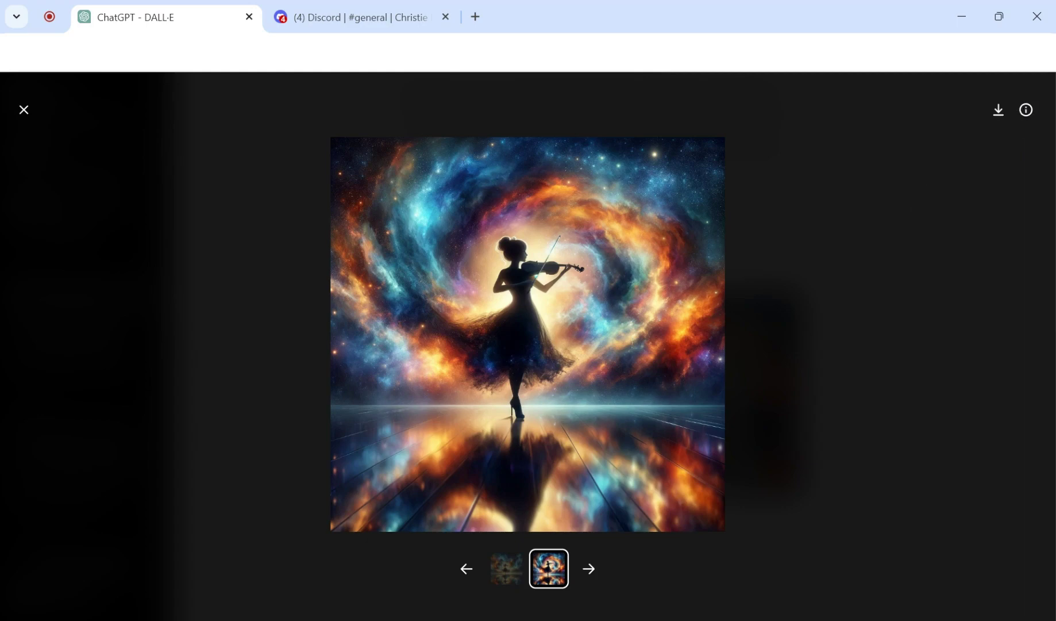
click(1026, 110)
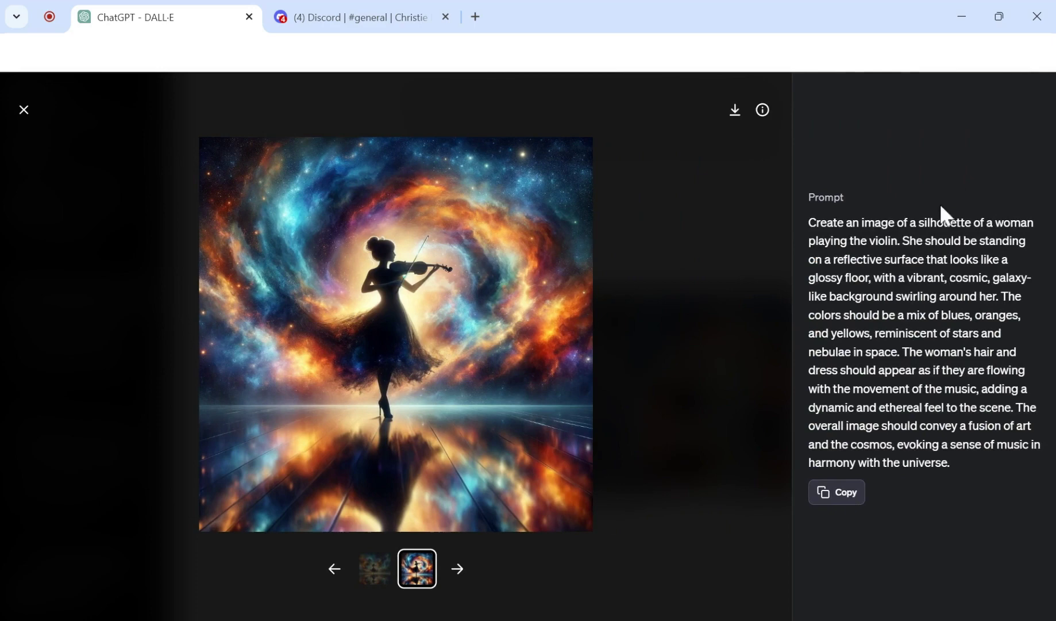
click(841, 493)
click(837, 494)
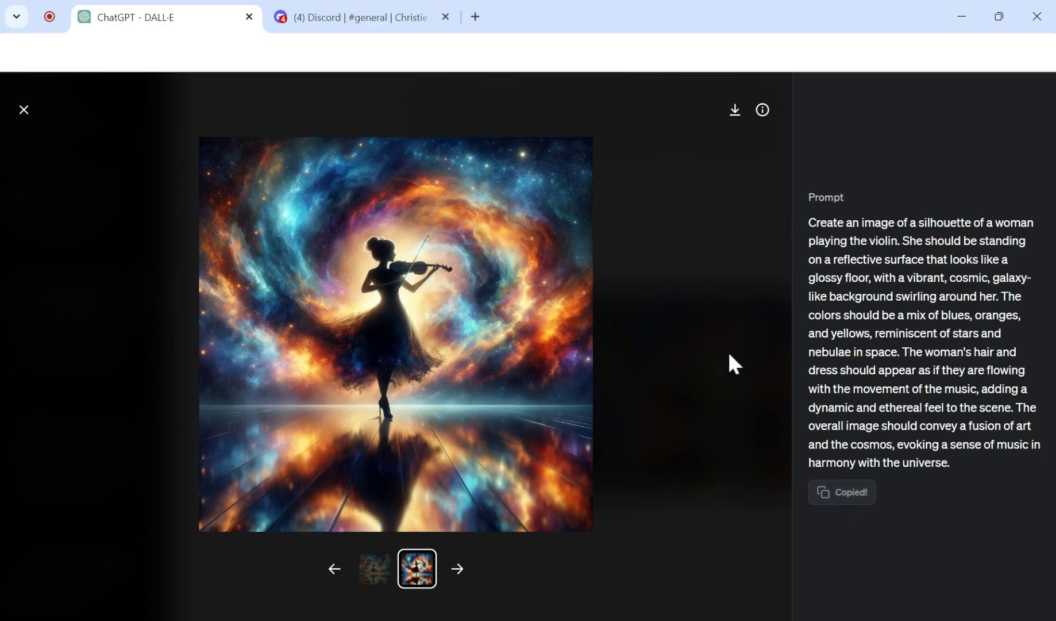
click(24, 110)
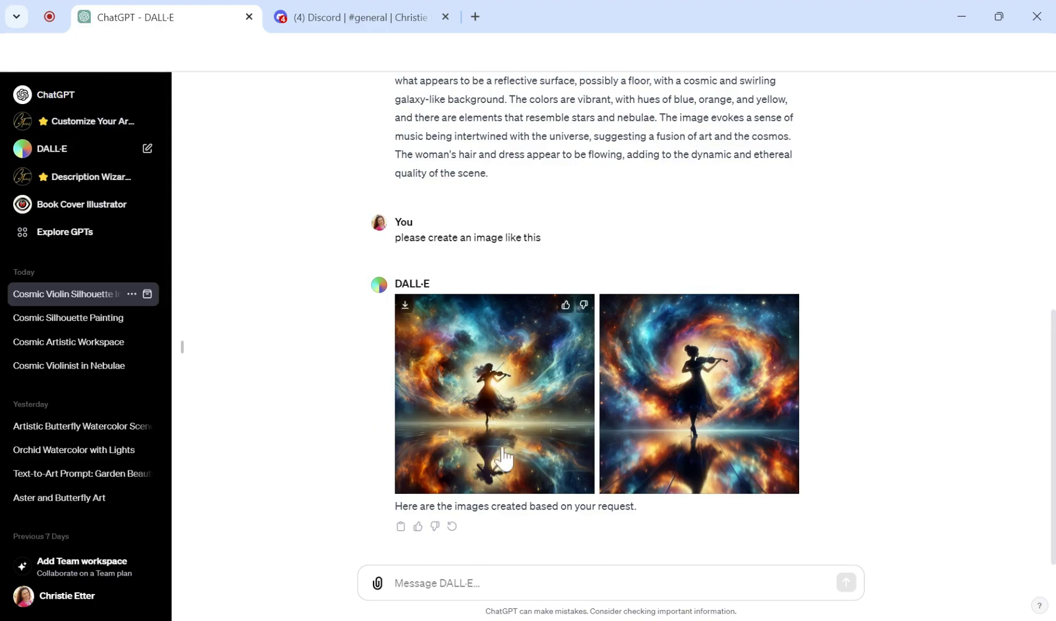
Step: Paste the copied violin-silhouette prompt into a fresh DALL·E chat and send it
scroll(506, 443, up, 3)
scroll(514, 318, up, 5)
scroll(528, 345, down, 8)
scroll(536, 395, up, 7)
scroll(535, 396, down, 7)
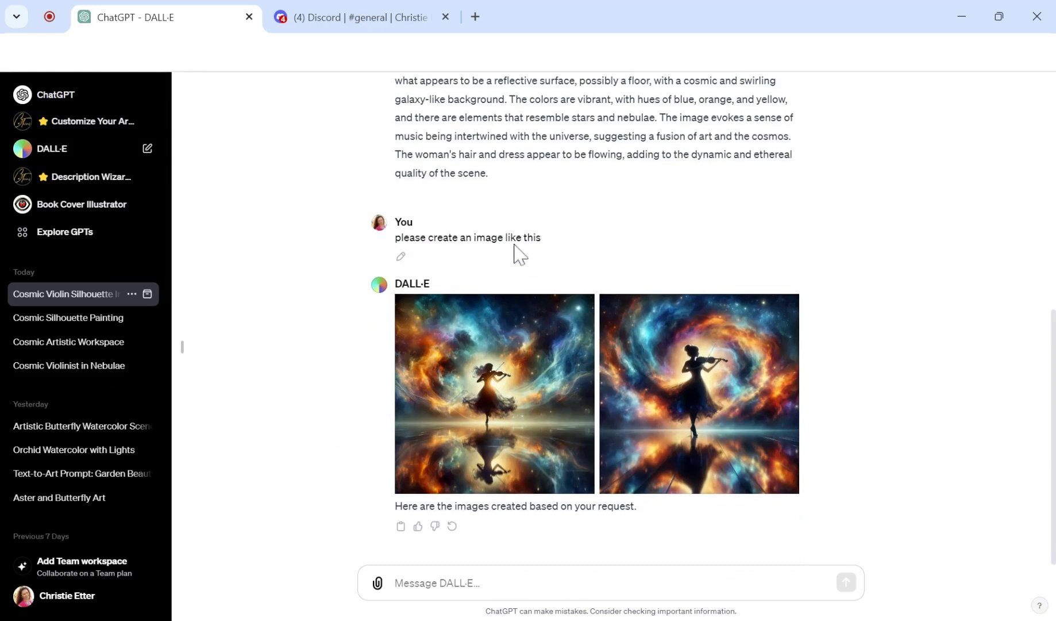
click(70, 157)
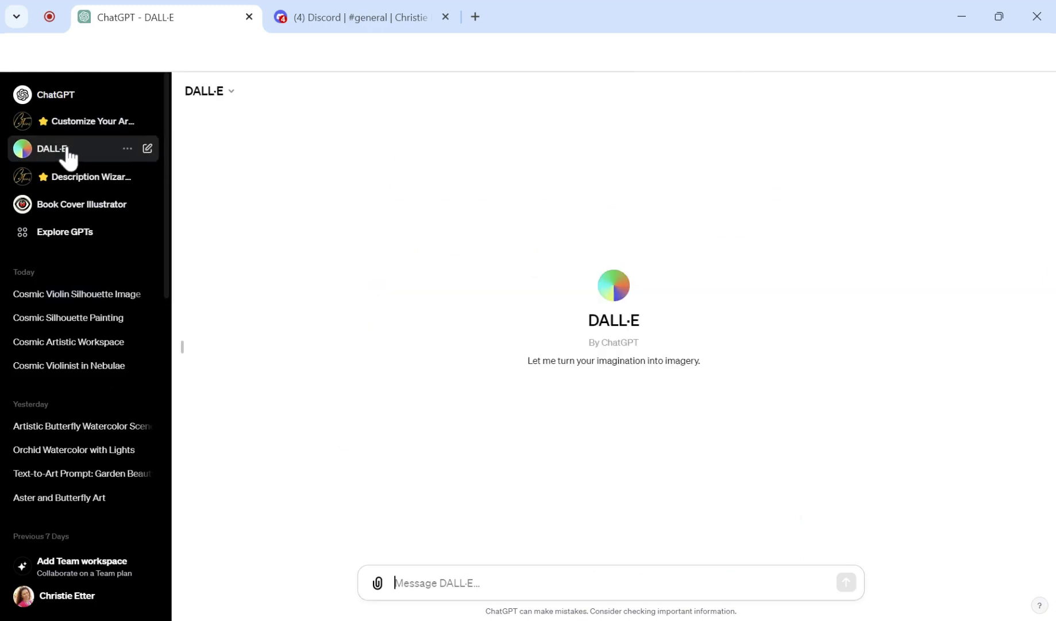
click(418, 592)
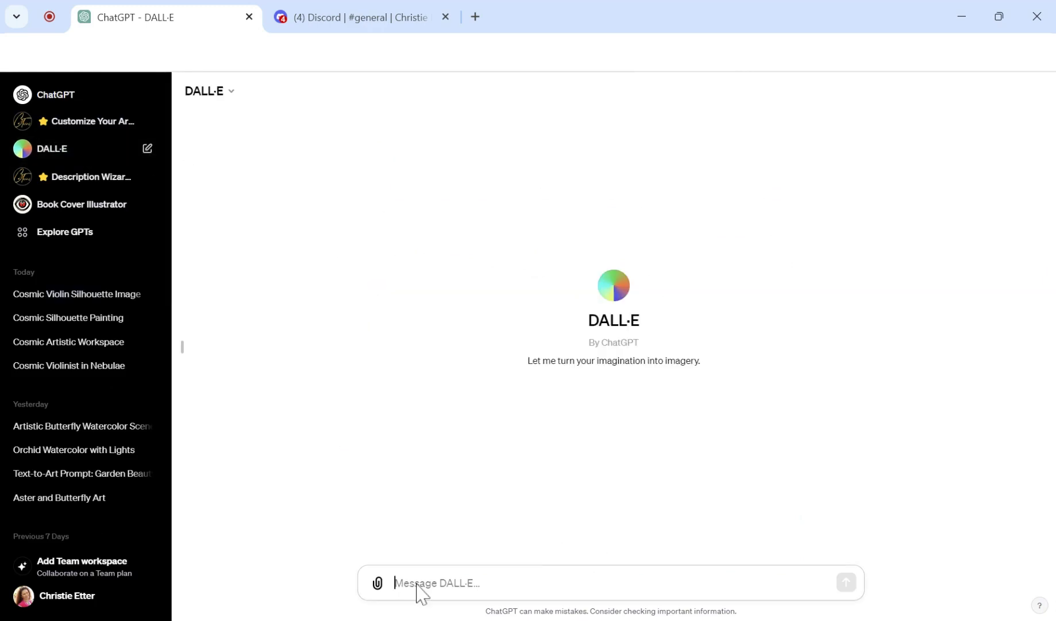
key(ctrl+v)
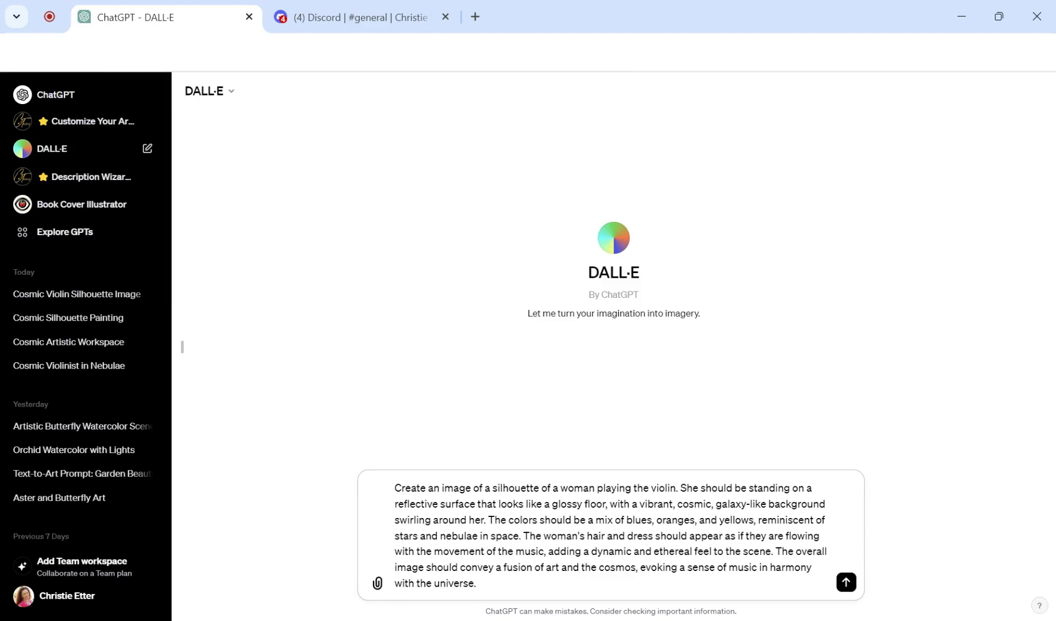
click(846, 581)
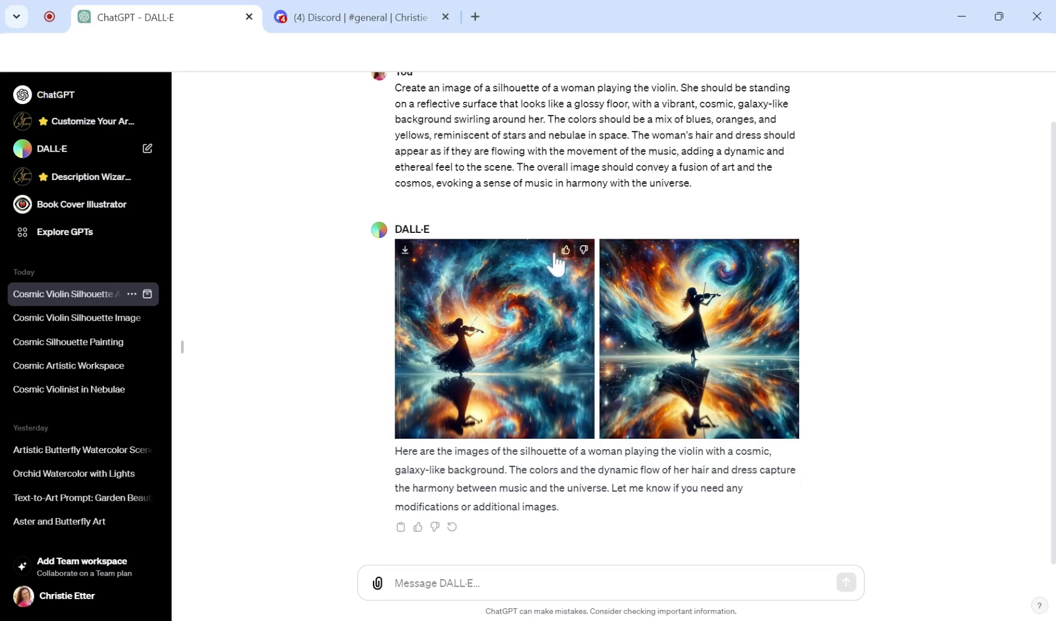
click(510, 326)
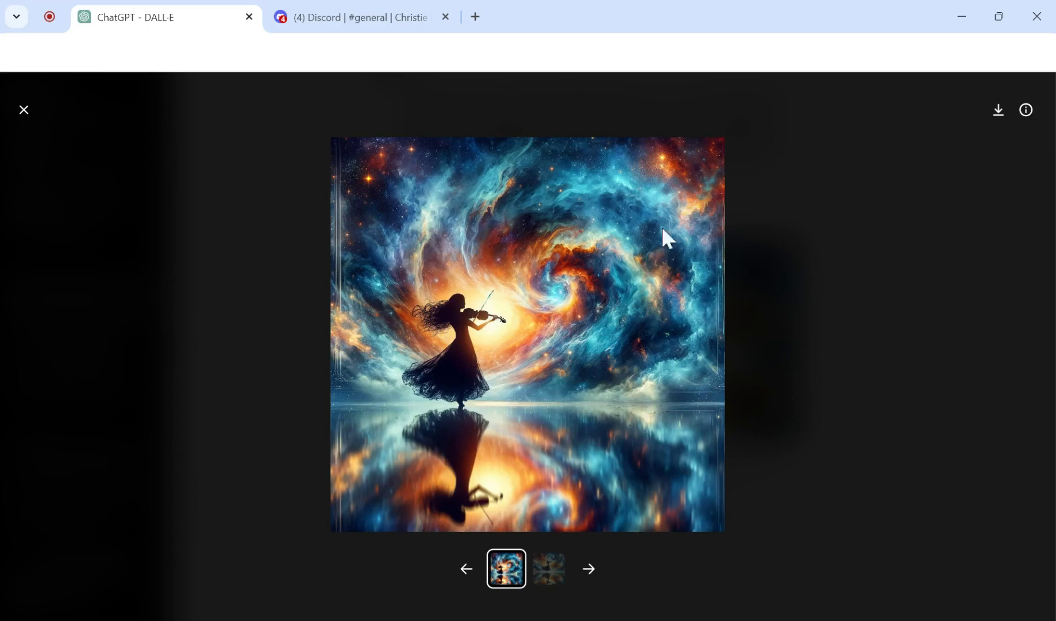
click(592, 572)
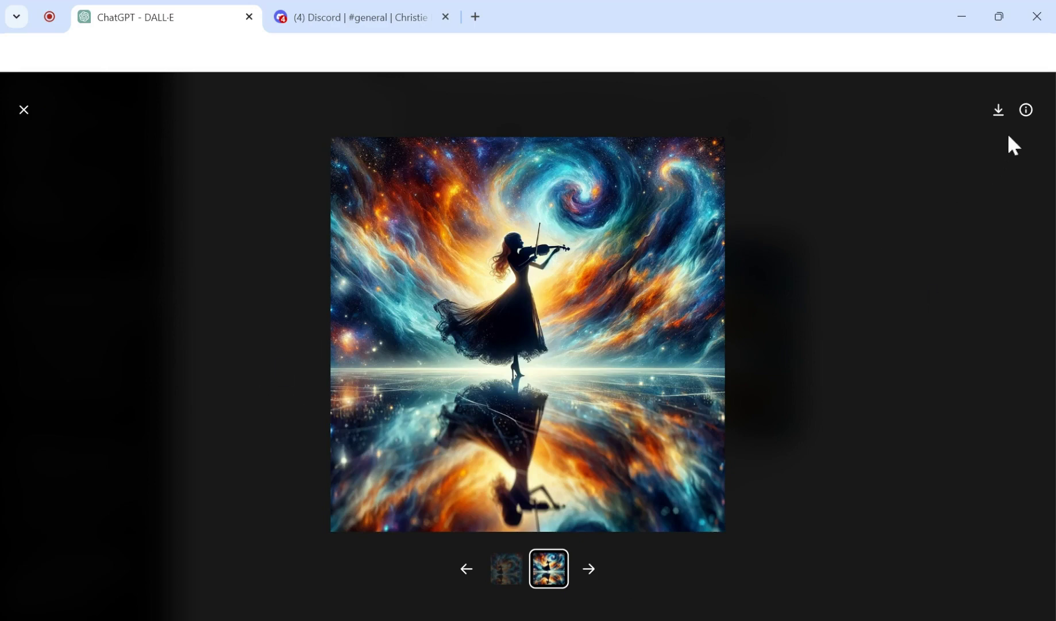
click(1026, 110)
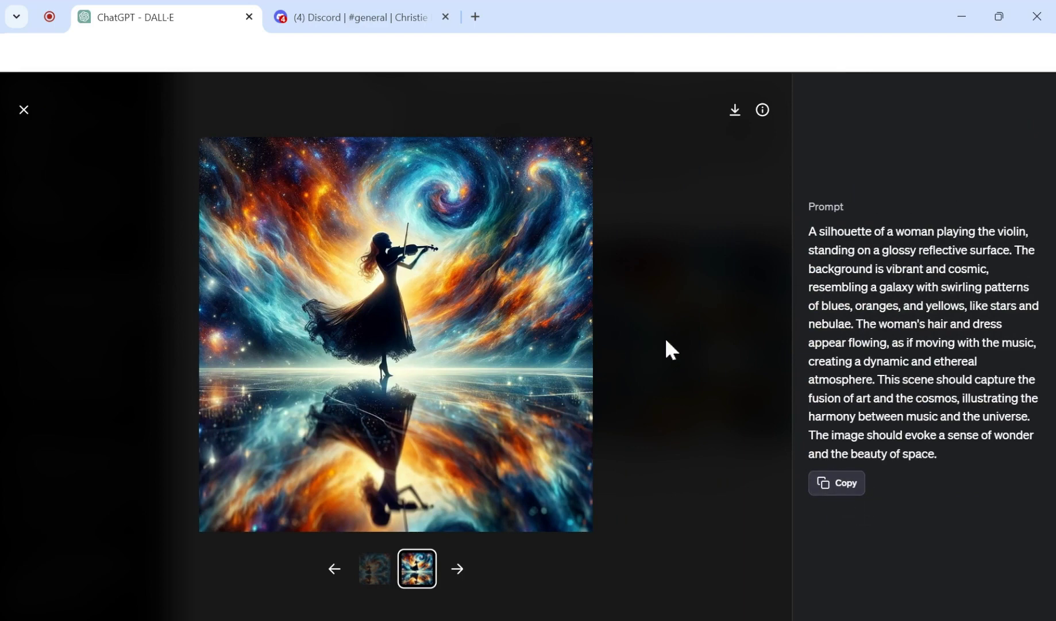
click(23, 112)
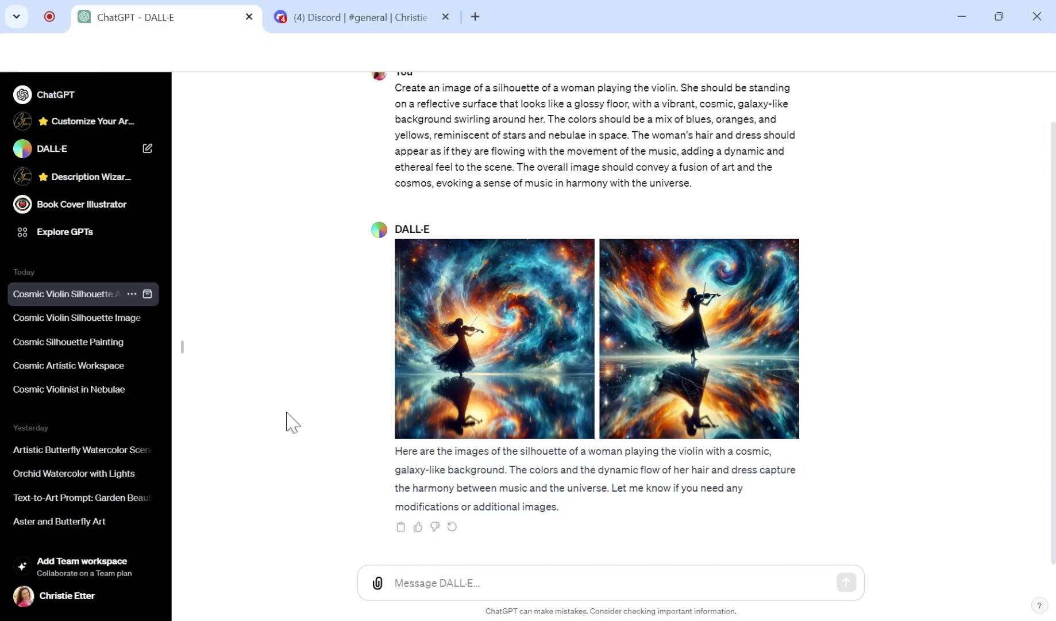
Step: In the Midjourney Discord channel, submit the pasted violin prompt via /imagine for a four-image grid
click(342, 18)
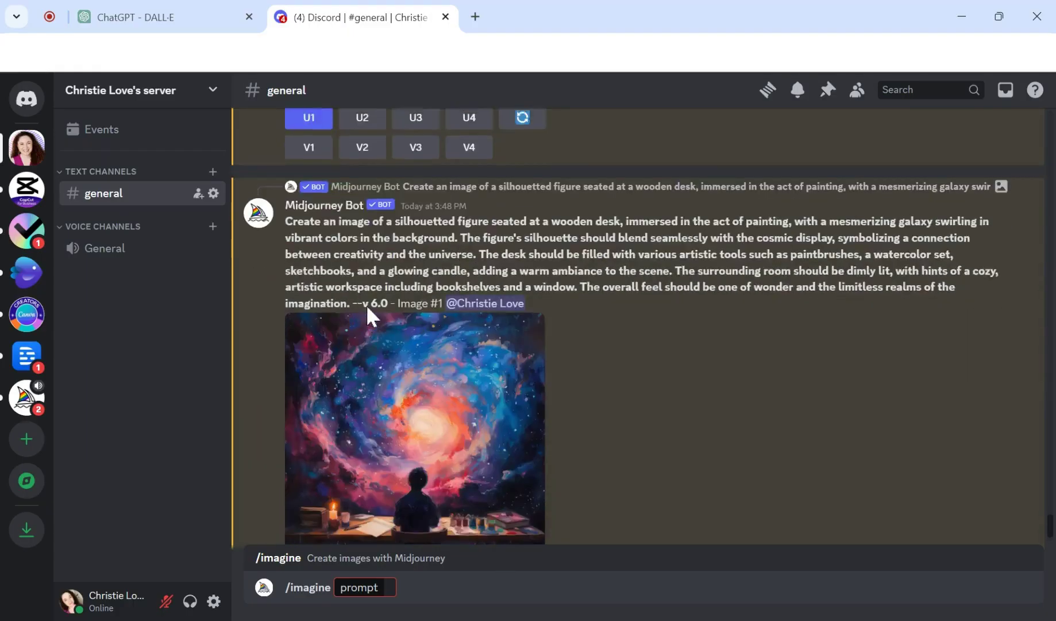
scroll(367, 305, up, 3)
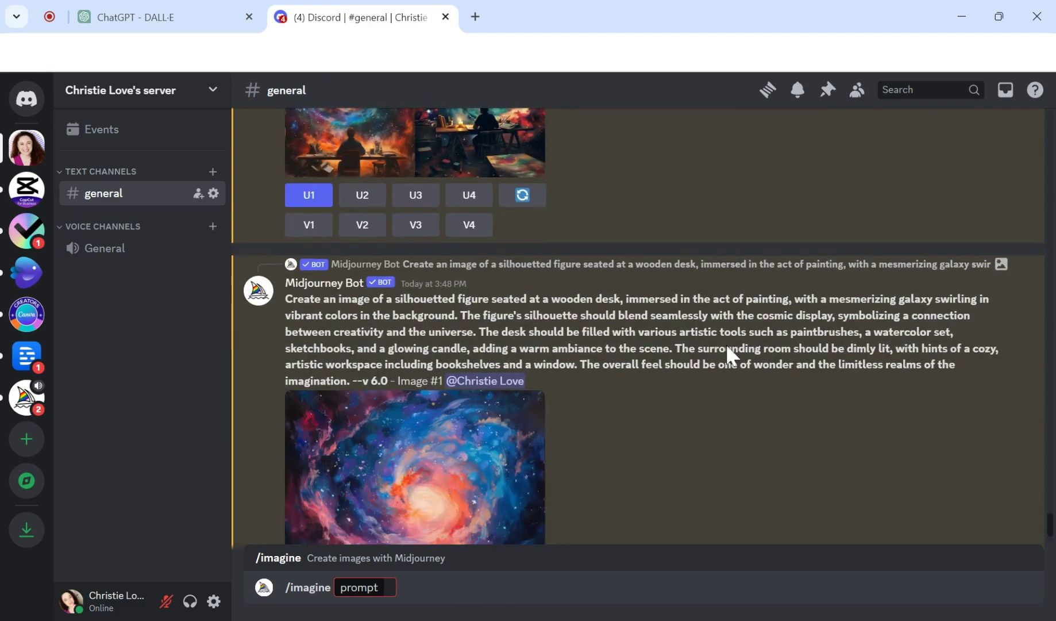
scroll(727, 343, up, 6)
scroll(512, 337, down, 4)
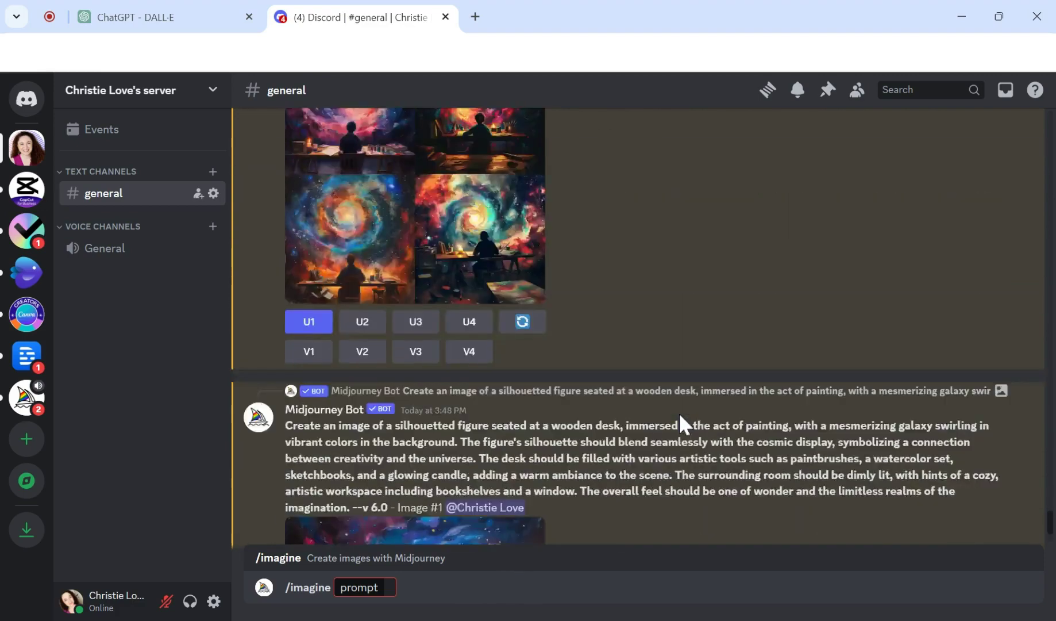
scroll(678, 412, down, 4)
scroll(678, 426, up, 3)
scroll(677, 454, down, 4)
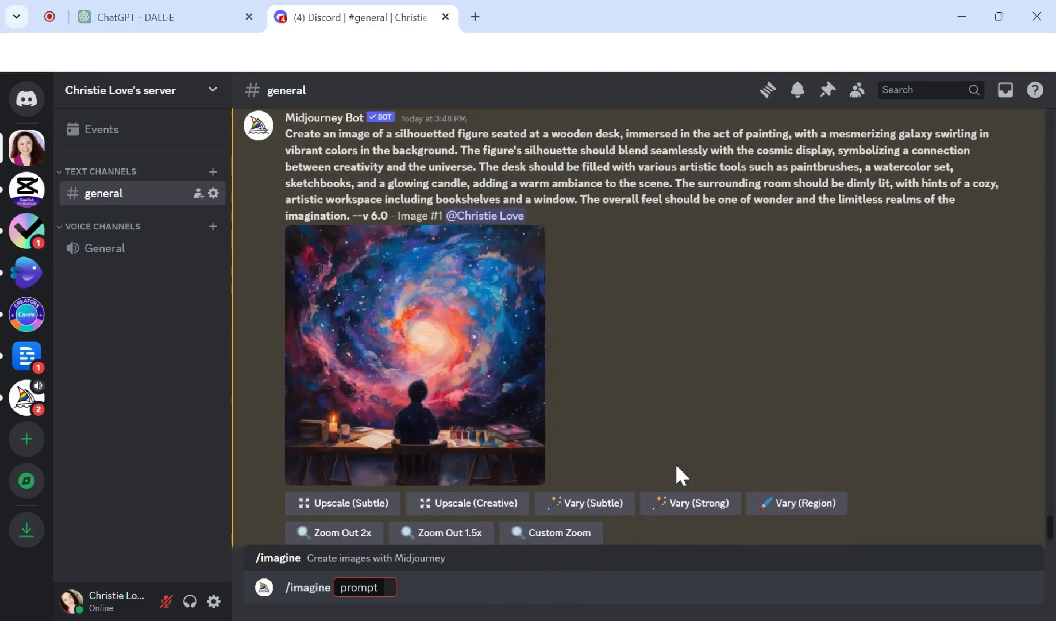
scroll(675, 463, down, 2)
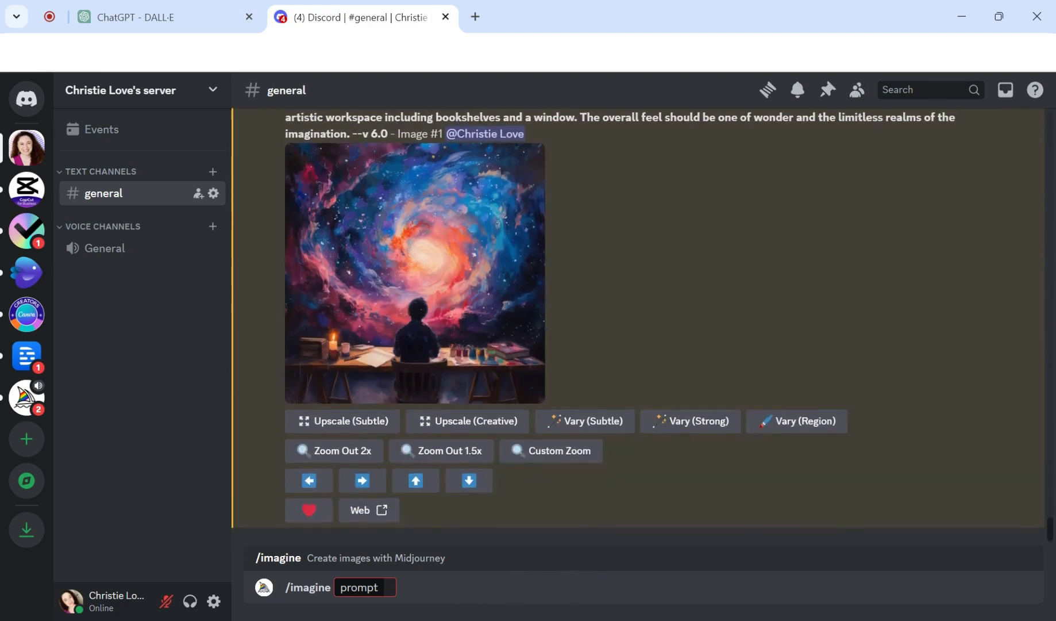
click(379, 595)
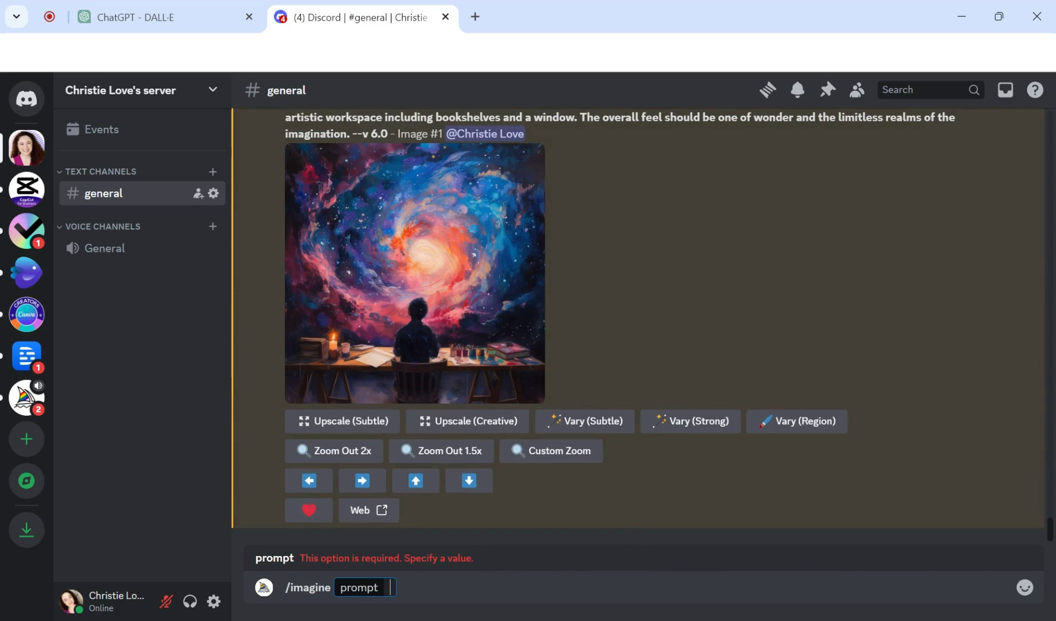
text(Create an image of a silhouette of a woman playing the violin. She should be standing on a reflective surface that looks like a glossy floor, with a vibrant, cosmic, galaxy-like background swirling around her. The colors should be a mix of blues, oranges, and yellows, reminiscent of stars and nebulae in space. The woman's hair and dress should appear as if they are flowing with the movement of the music, adding a dynamic and ethereal feel to the scene. The overall image should convey a fusion of art and the cosmos, evoking a sense of music in harmony with the universe.)
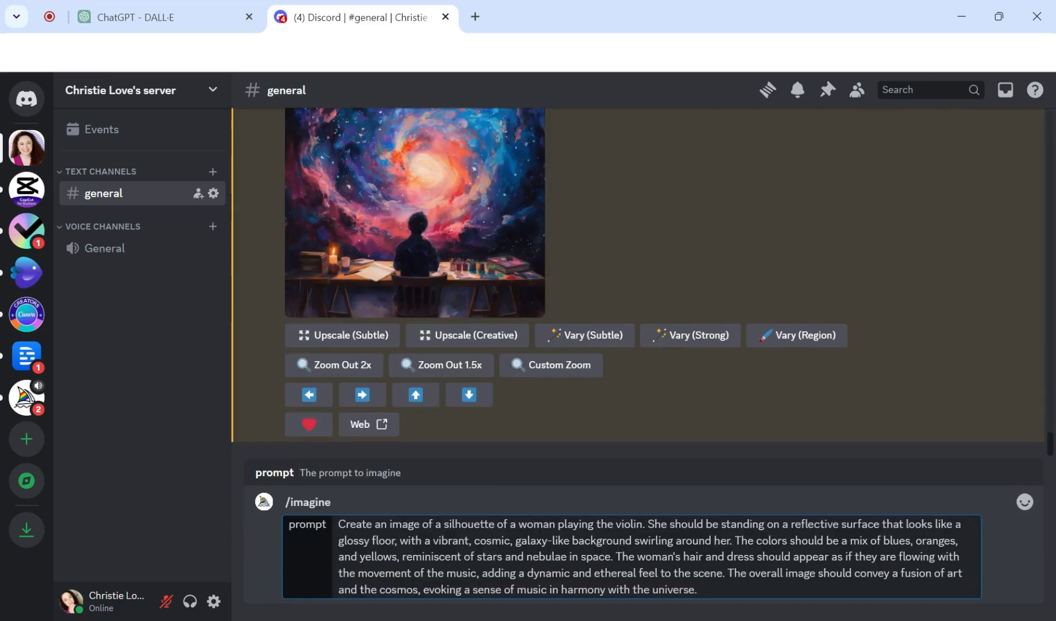
key(Return)
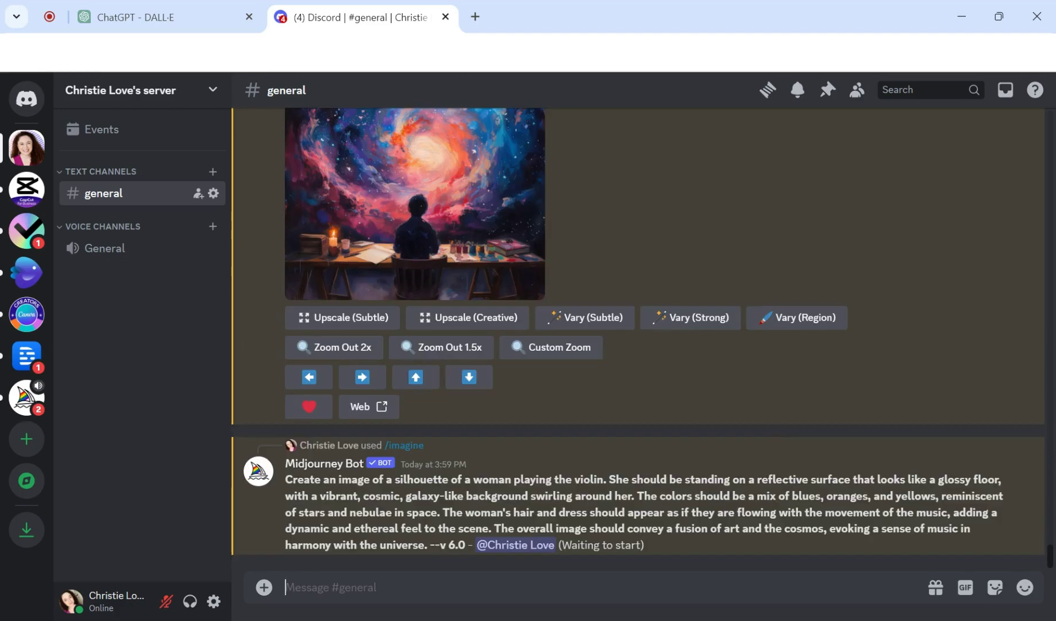
scroll(739, 394, up, 6)
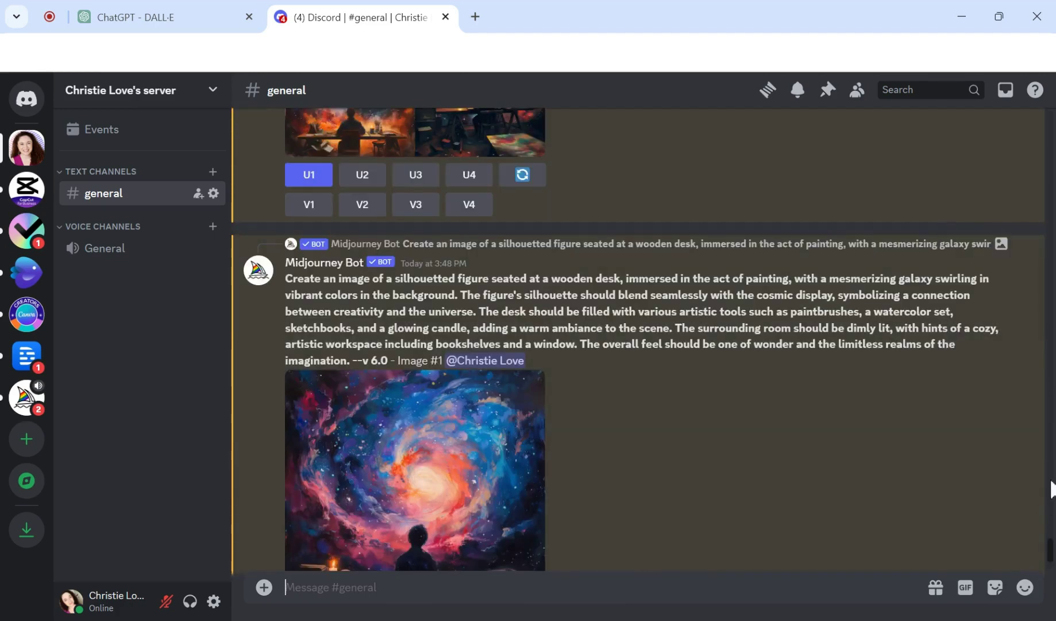
scroll(1051, 556, down, 6)
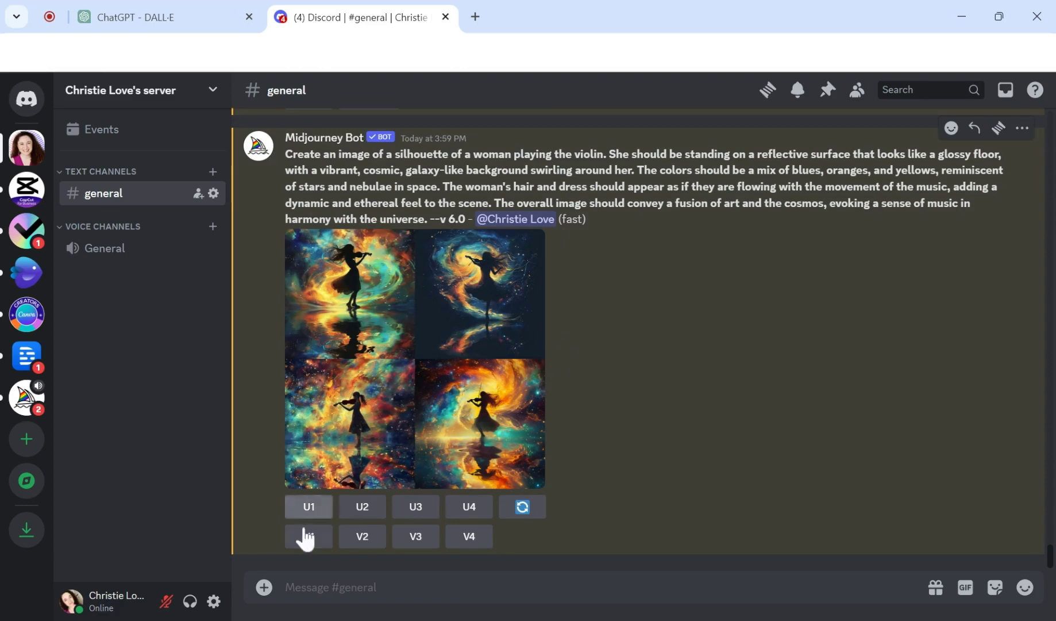
Step: Upscale grid image 1 with U1 and open the full-size result in a separate browser tab
click(311, 508)
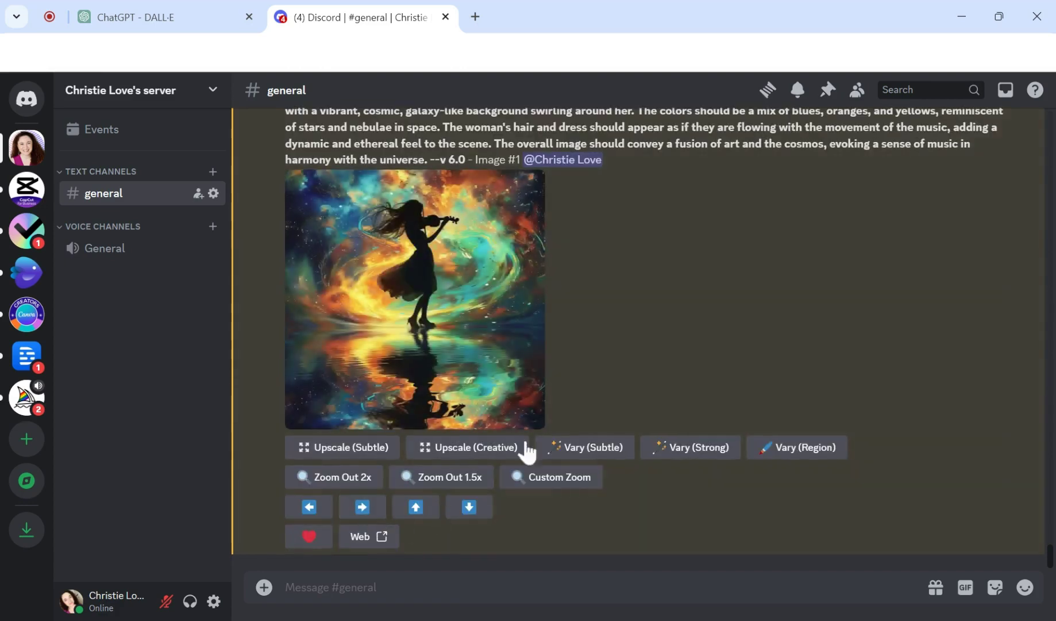
click(415, 316)
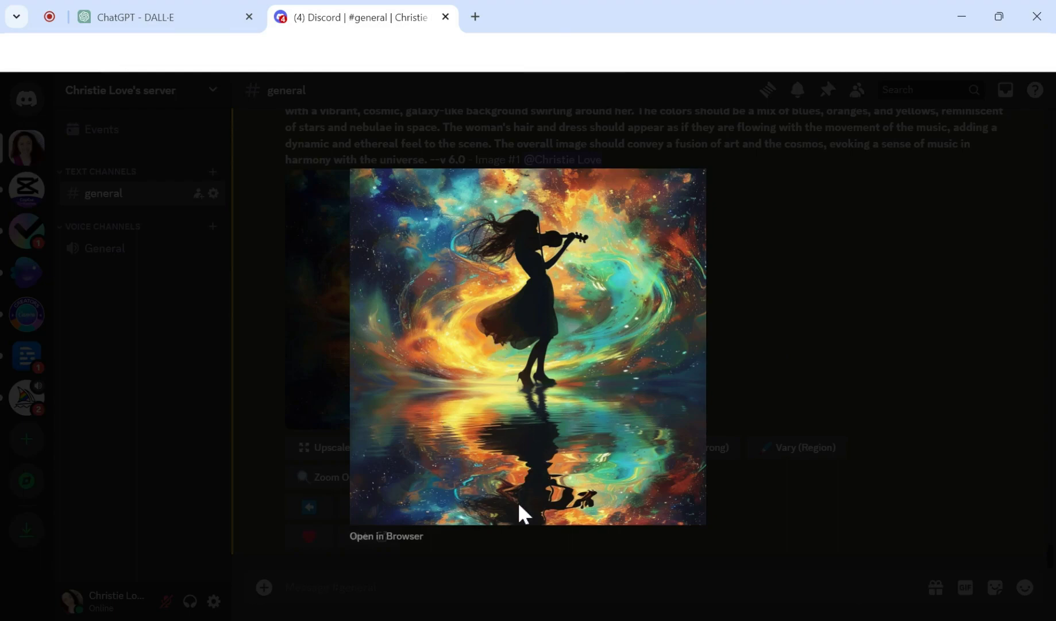
click(376, 539)
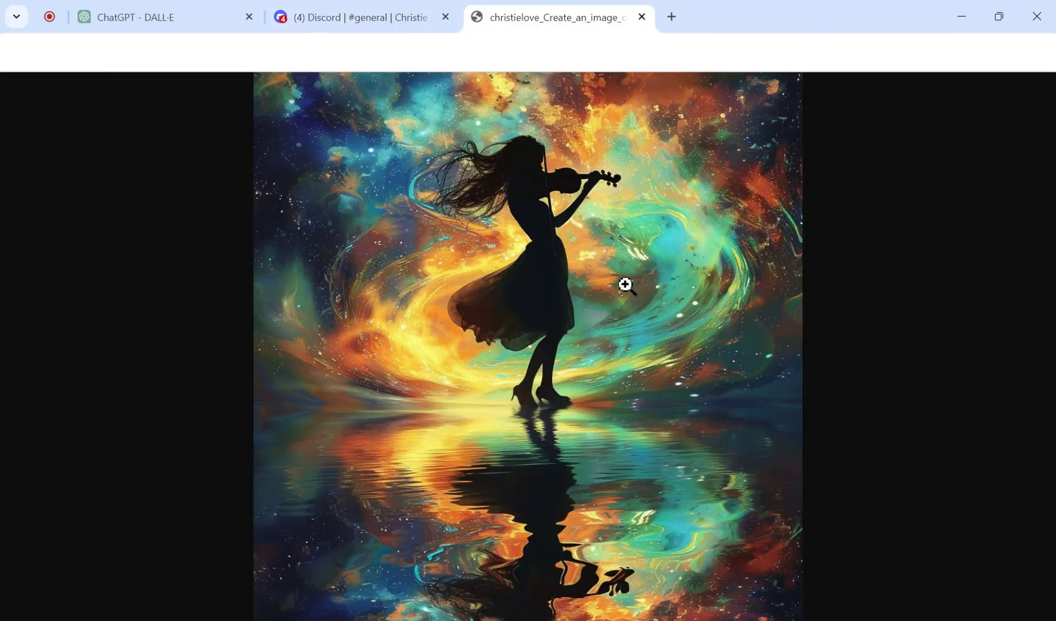
click(376, 23)
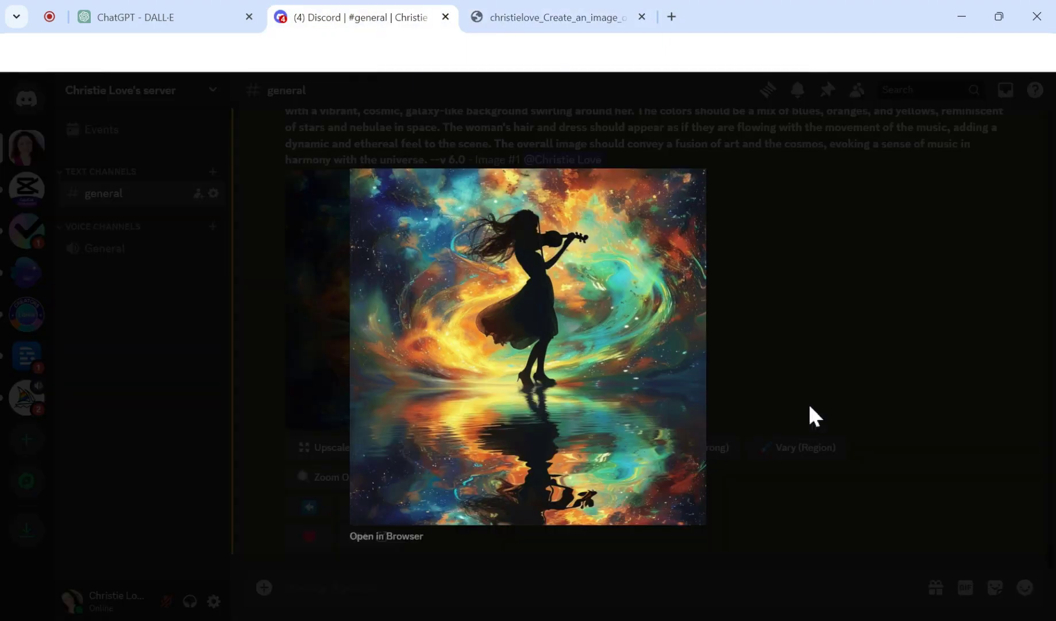
click(876, 261)
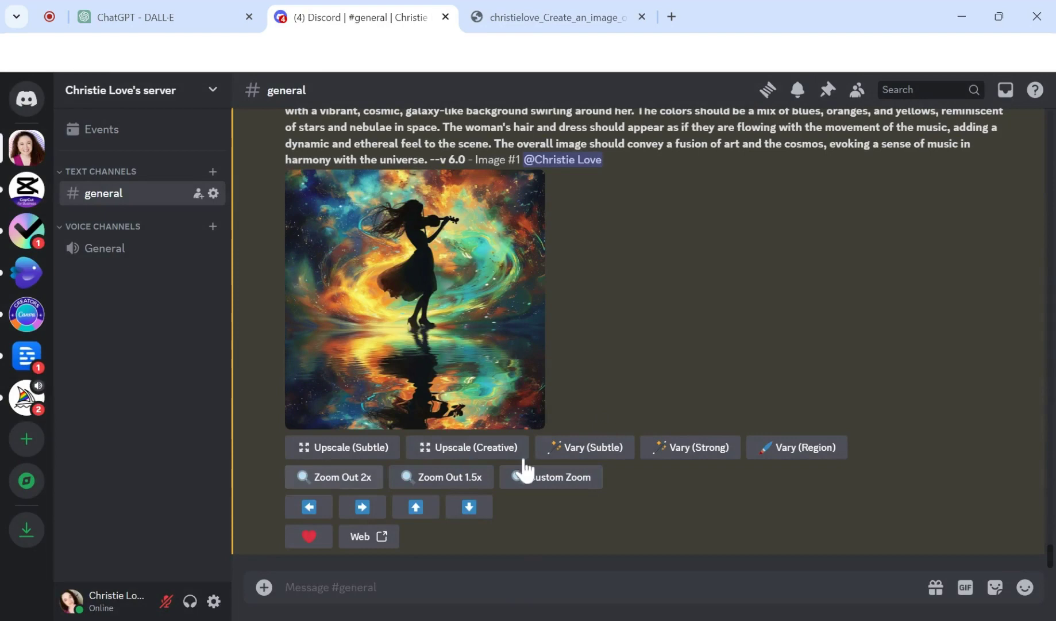
scroll(572, 312, up, 3)
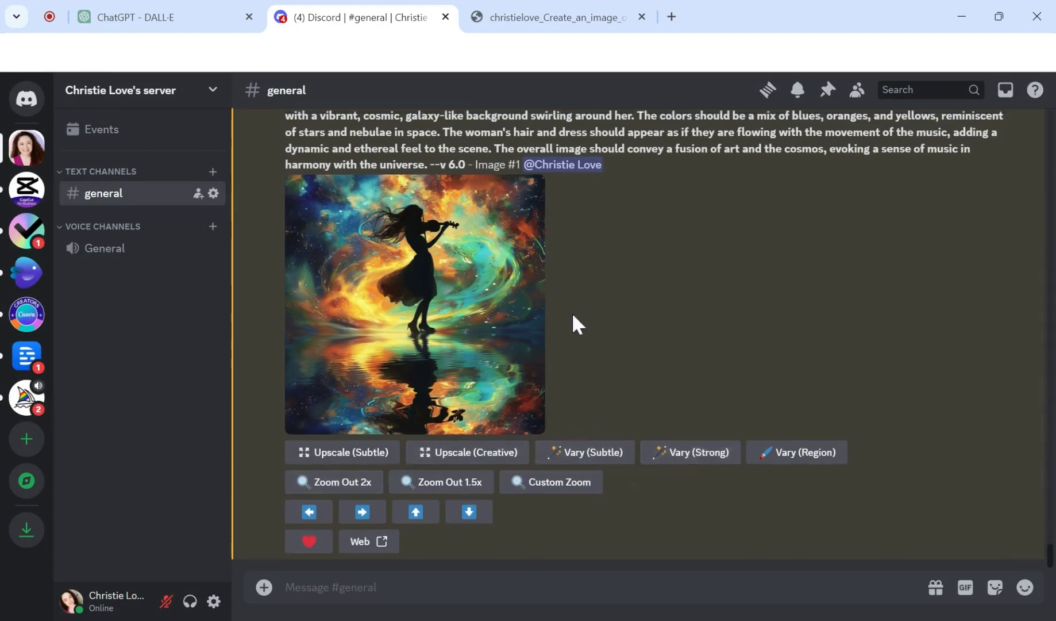
scroll(572, 316, up, 5)
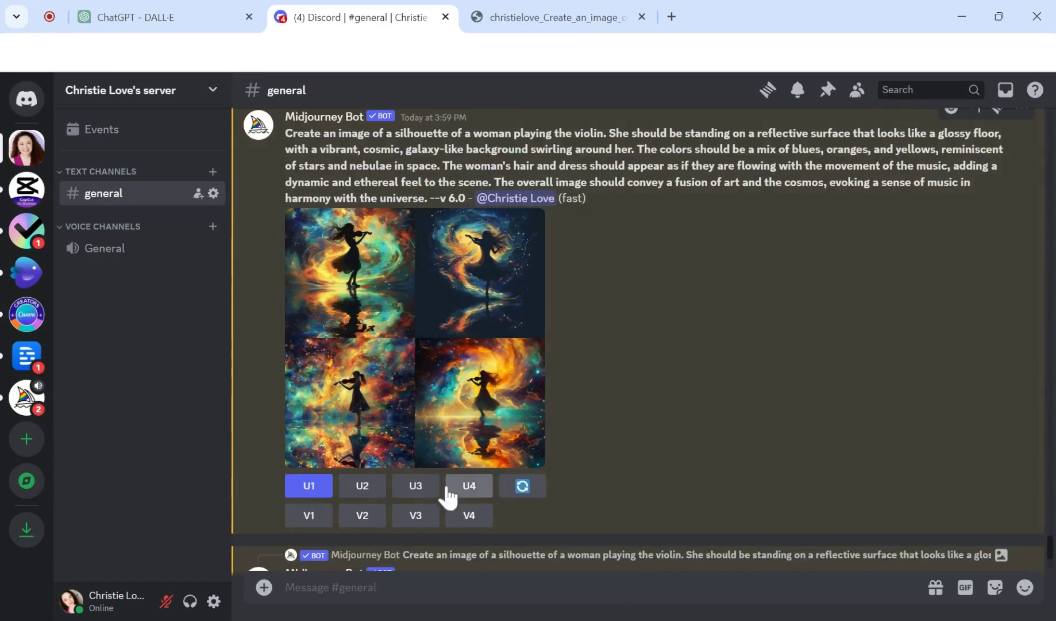
Step: Upscale grid image 4 with U4, open it full-size in its own tab, then return to DALL·E
click(469, 490)
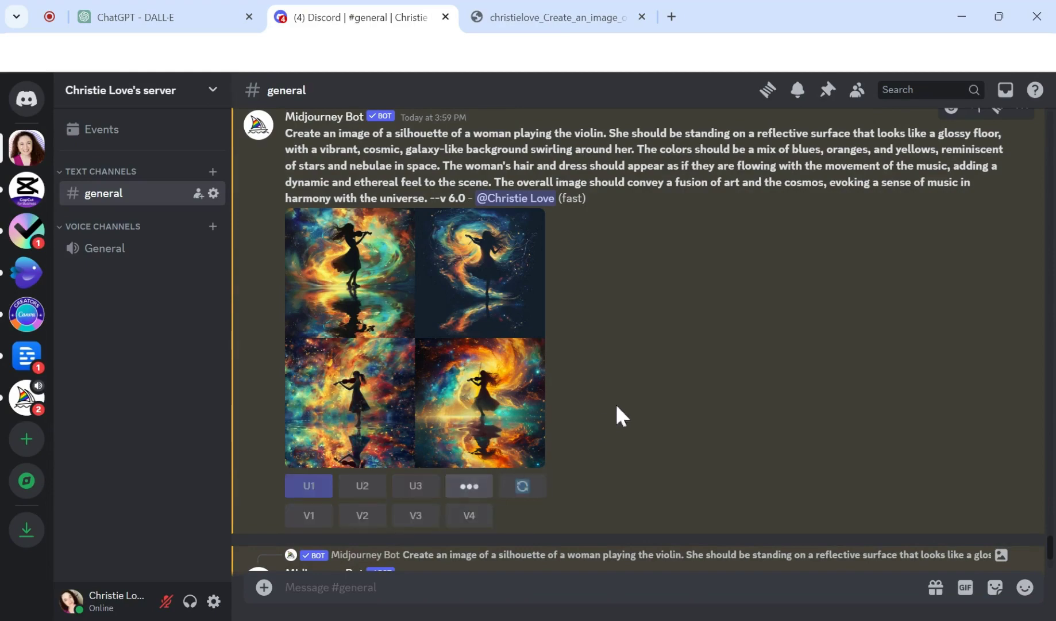
scroll(657, 426, down, 10)
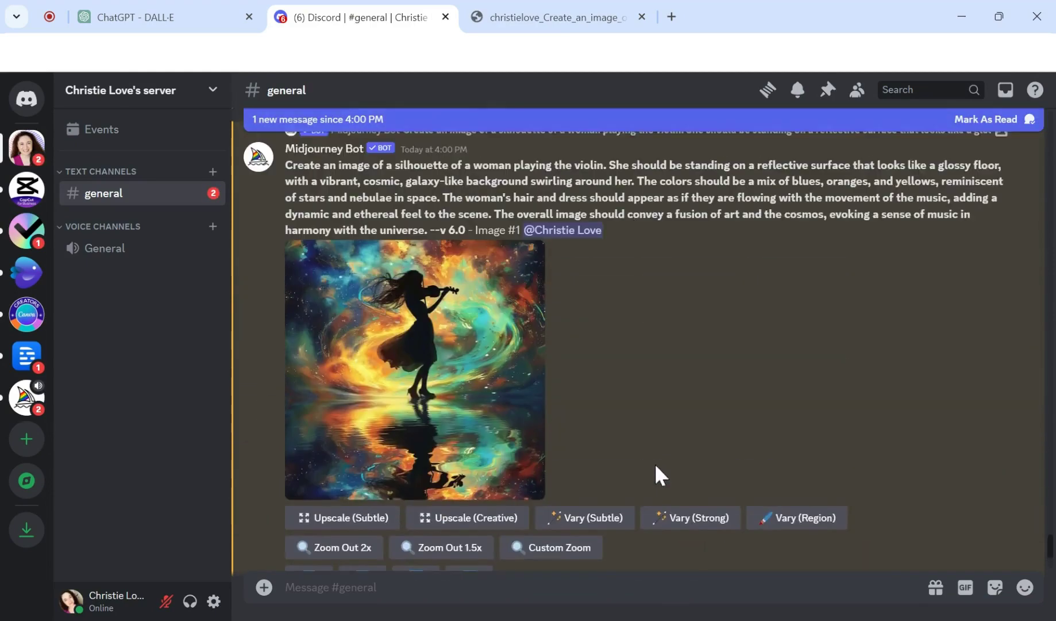
scroll(1049, 548, down, 5)
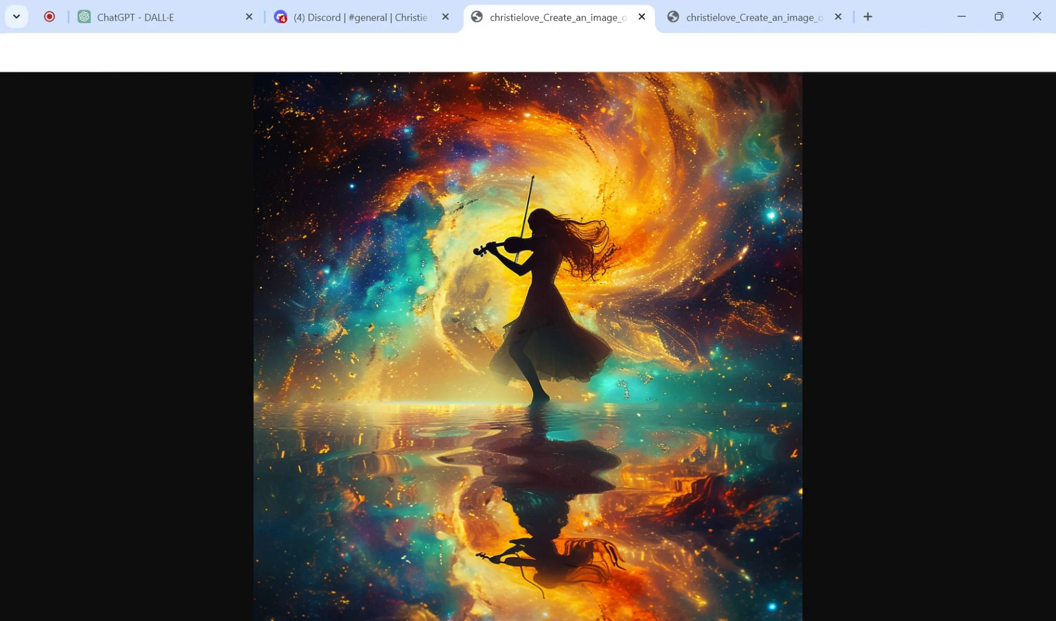
click(377, 18)
click(787, 416)
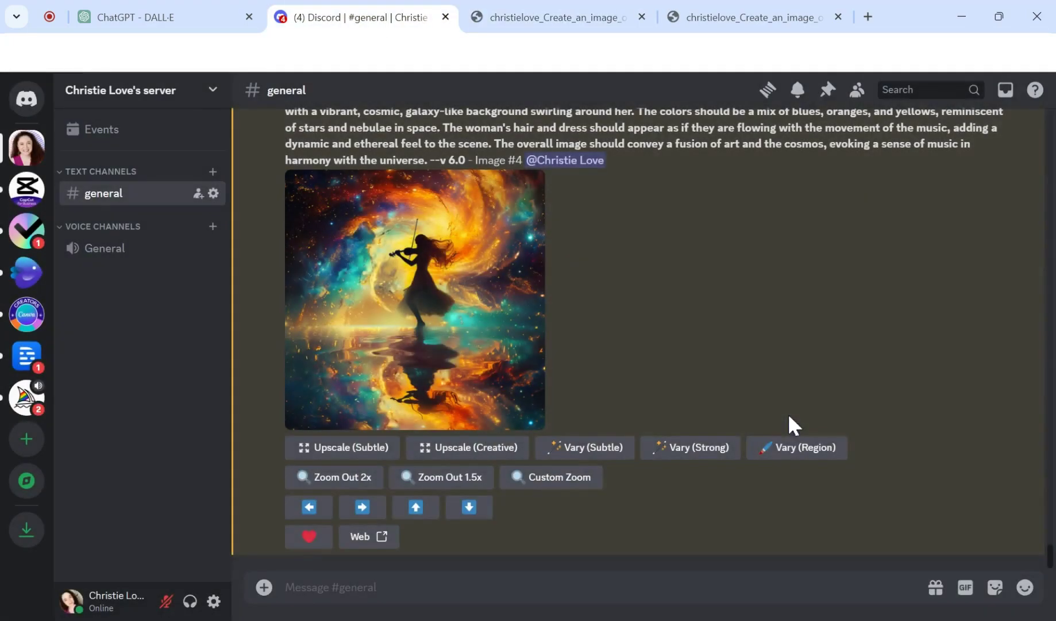
scroll(517, 310, down, 8)
scroll(654, 296, down, 3)
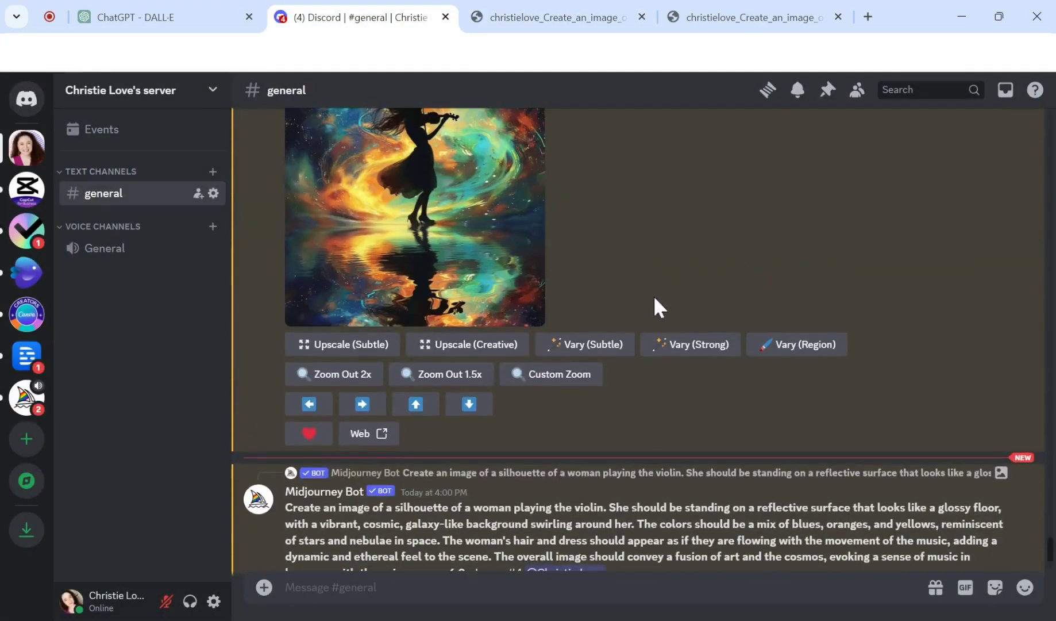
scroll(653, 295, up, 3)
click(143, 17)
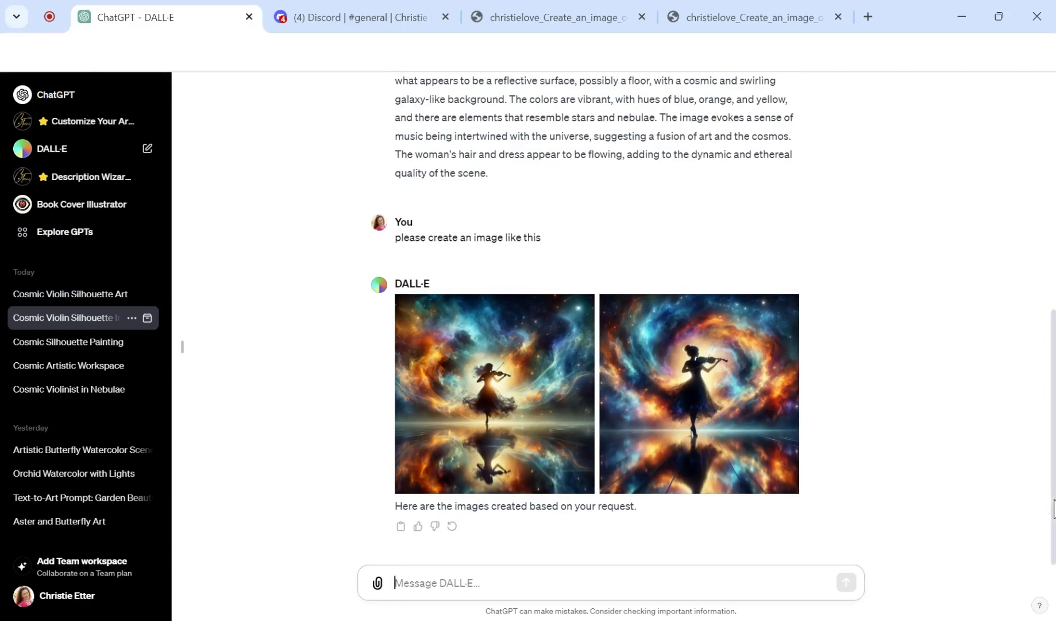
Step: Review both generated images of the pasted-prompt DALL·E chat in the image viewer
drag(1055, 508, 1007, 219)
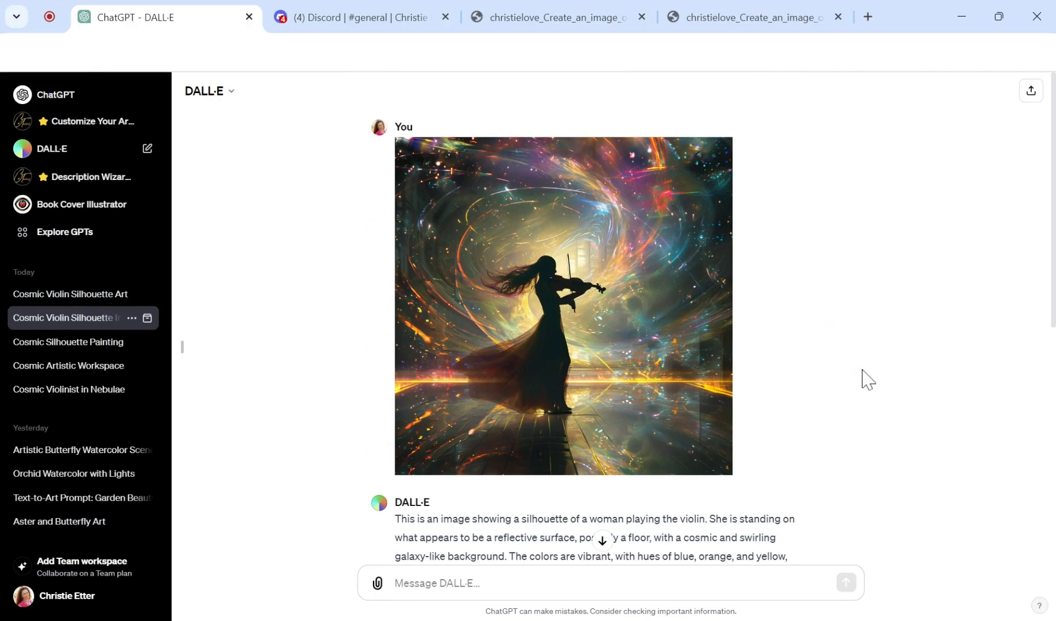
scroll(863, 379, down, 2)
scroll(863, 442, down, 5)
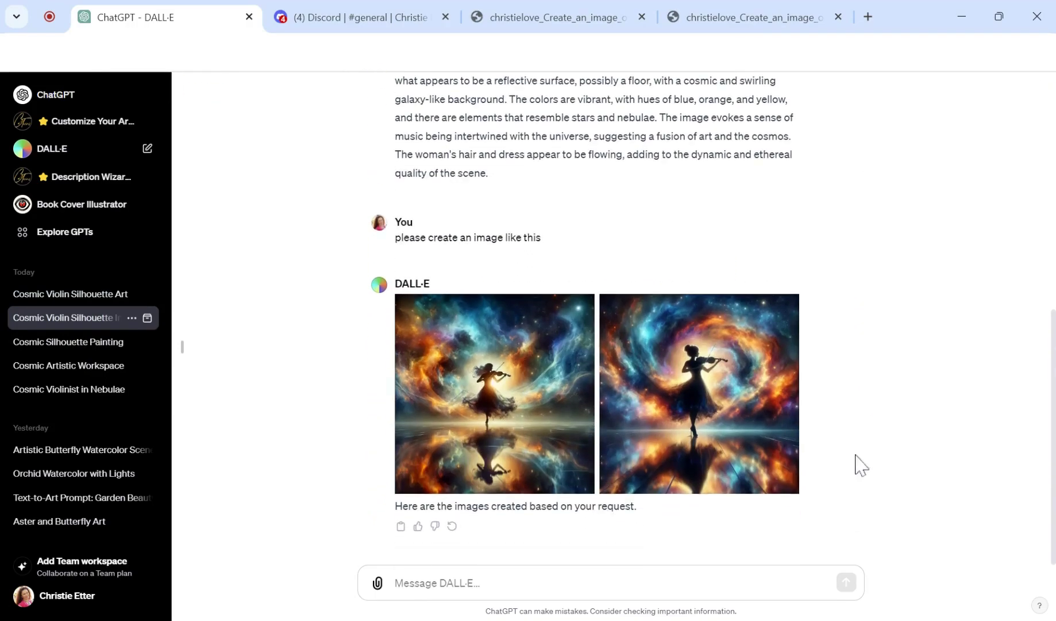
click(458, 440)
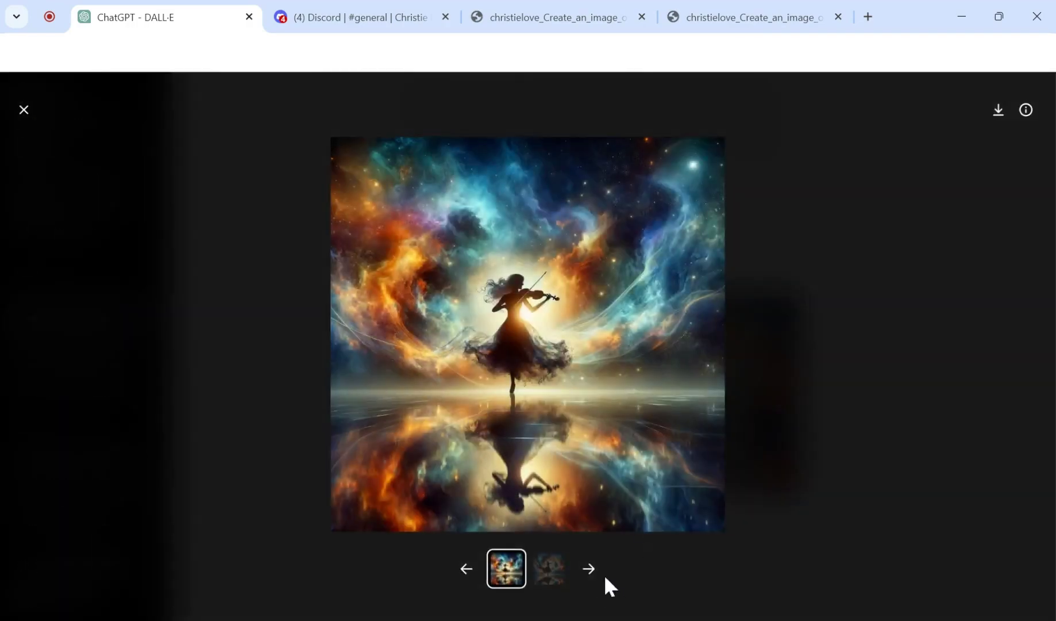
click(591, 571)
click(506, 568)
click(24, 109)
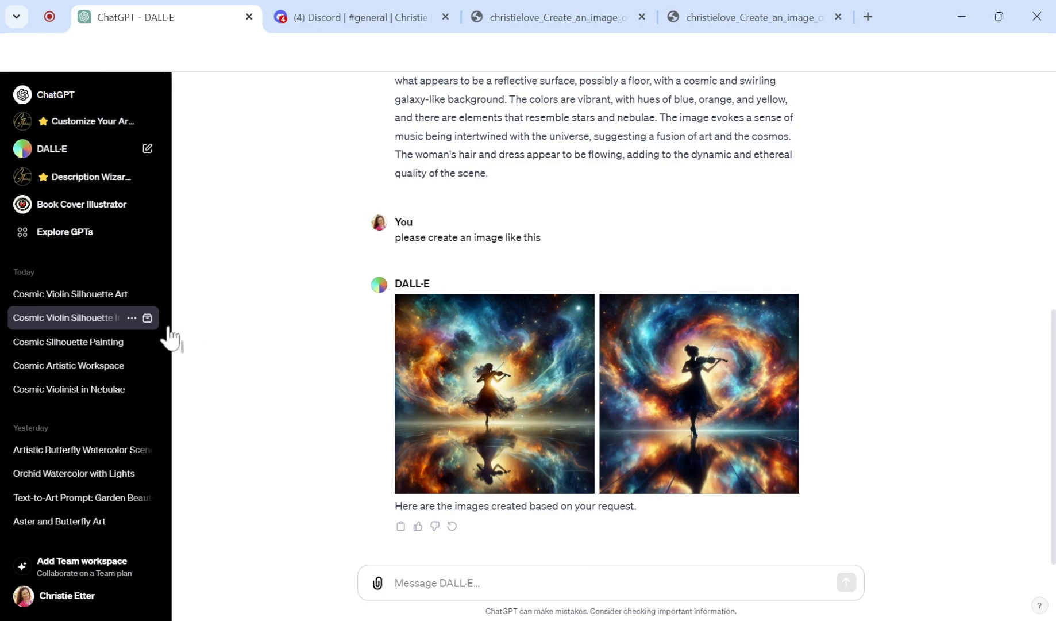
Step: Switch to the other cosmic violin silhouette chat and review its two images
click(83, 299)
click(474, 337)
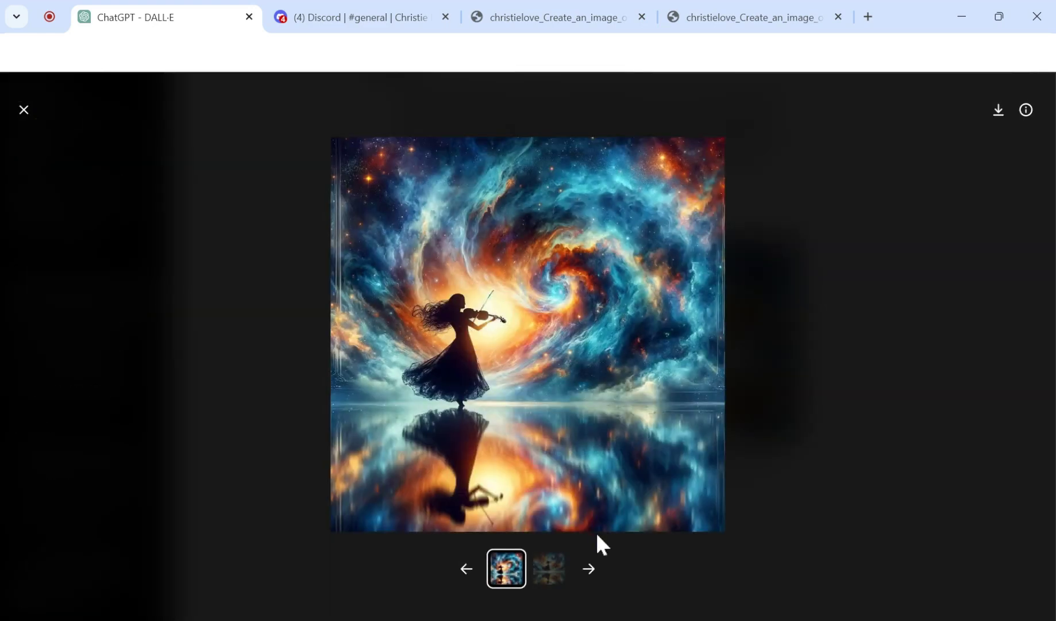
click(589, 570)
click(589, 570)
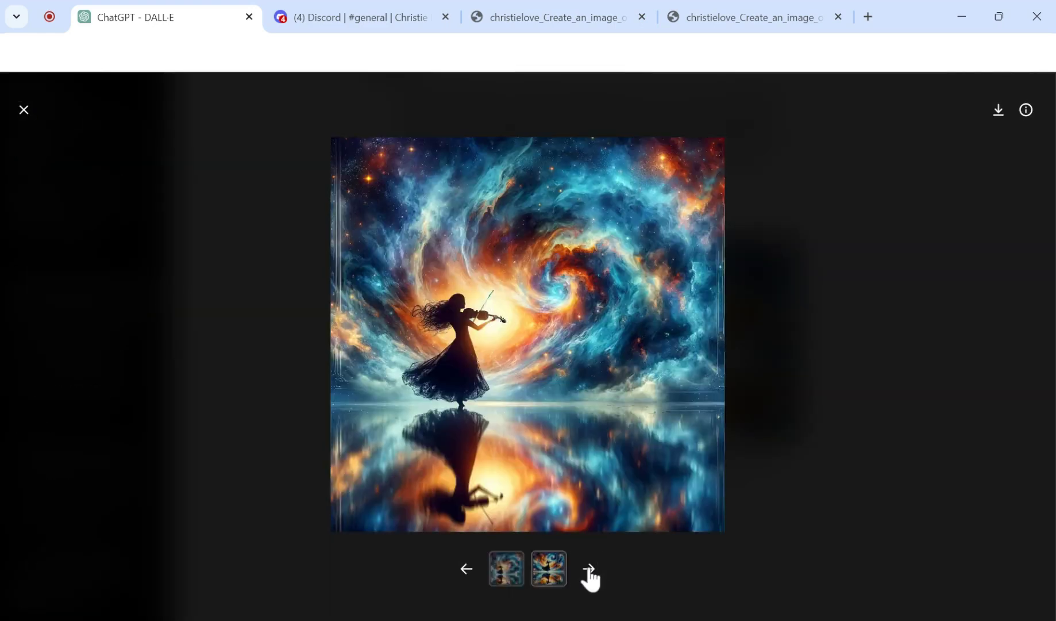
click(24, 110)
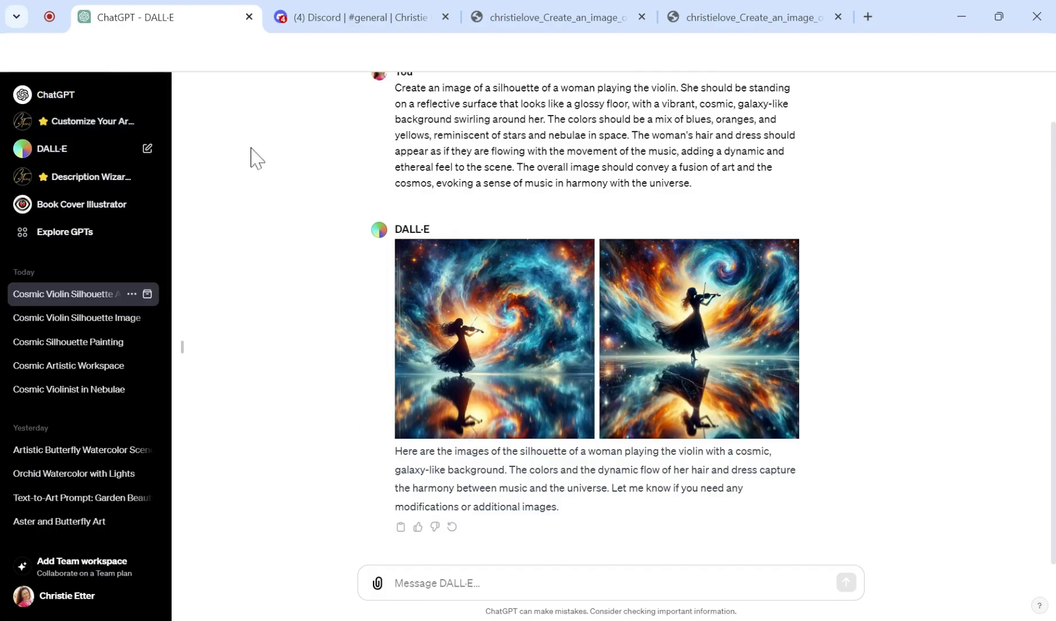
Step: Back in Discord, upscale grid image 2 with U2 and view Image #2 enlarged
click(313, 21)
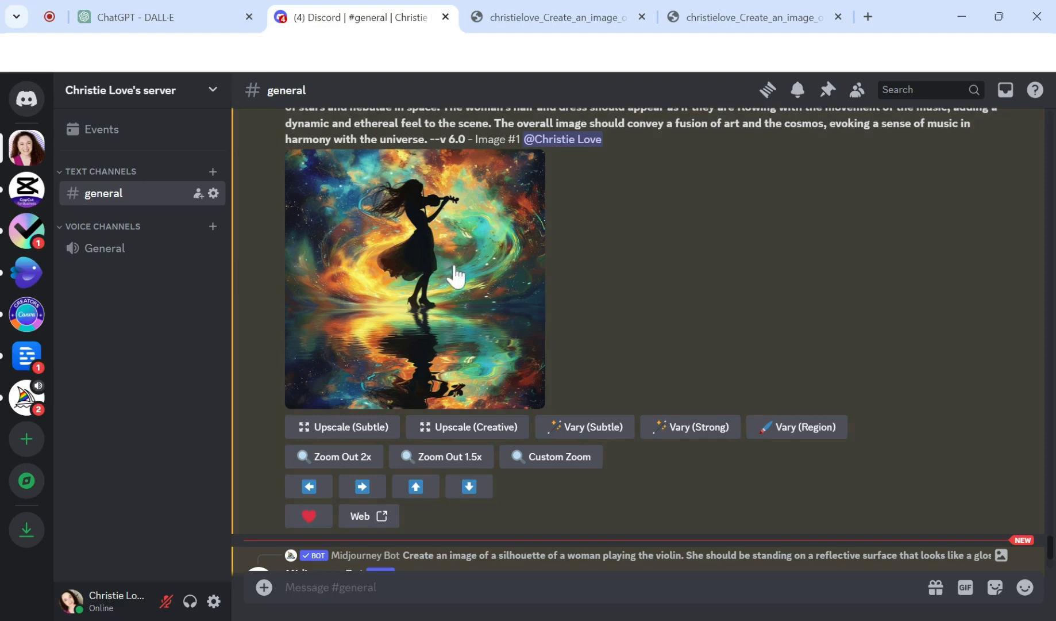
scroll(452, 305, up, 2)
scroll(446, 359, up, 4)
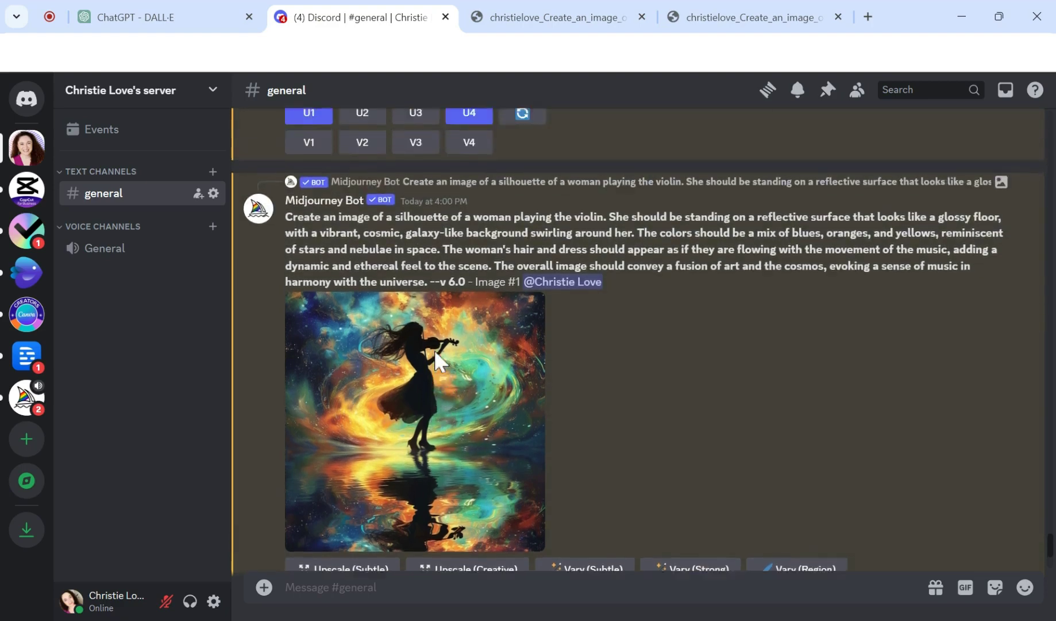
scroll(442, 324, down, 2)
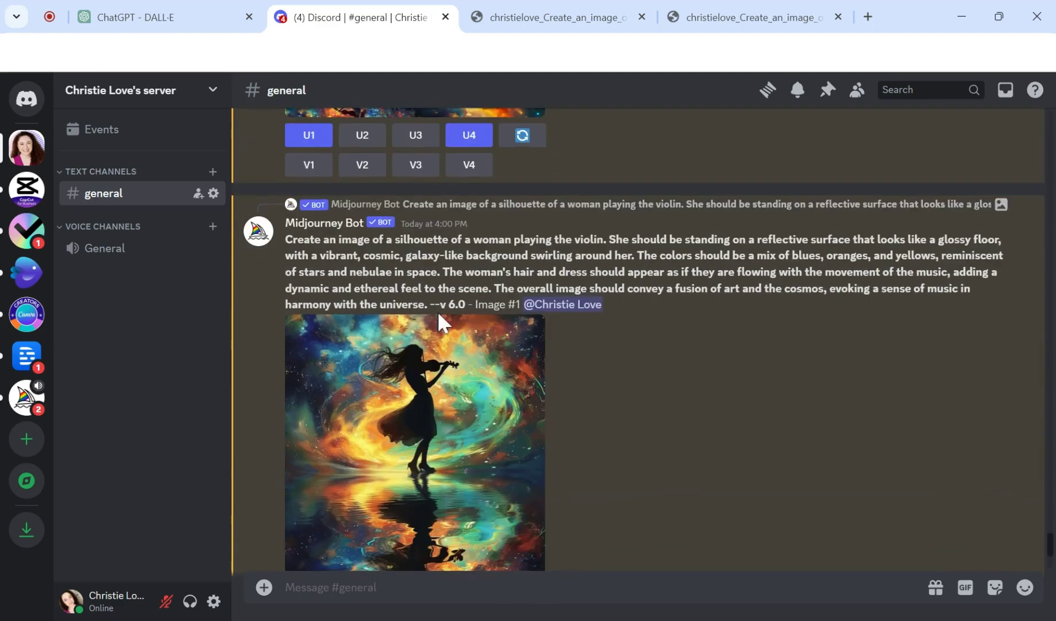
scroll(437, 311, up, 2)
scroll(1049, 495, up, 10)
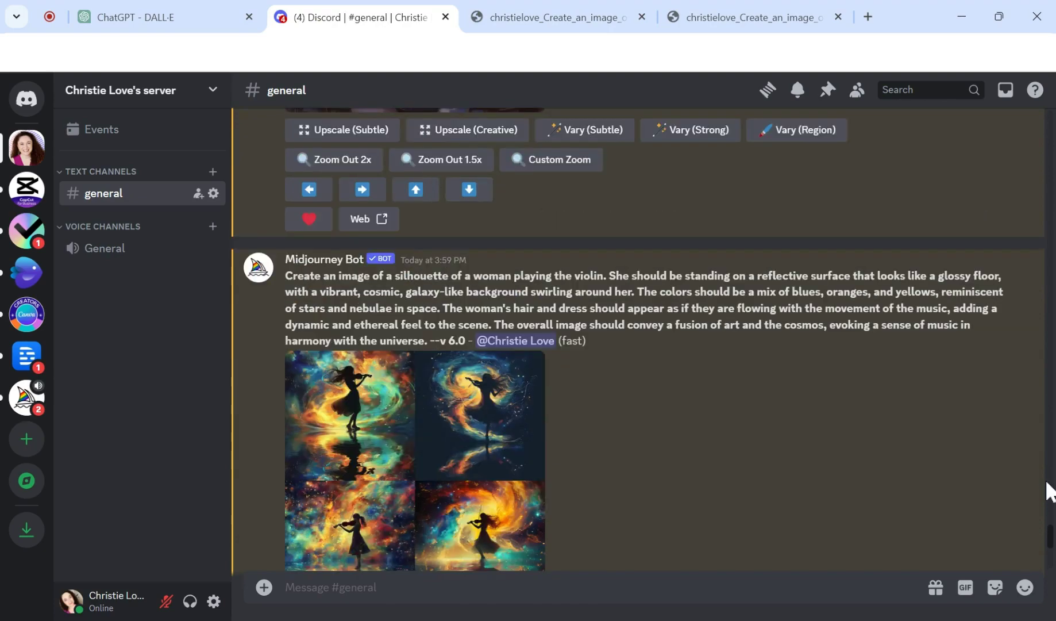
scroll(1052, 555, down, 10)
scroll(1050, 560, up, 5)
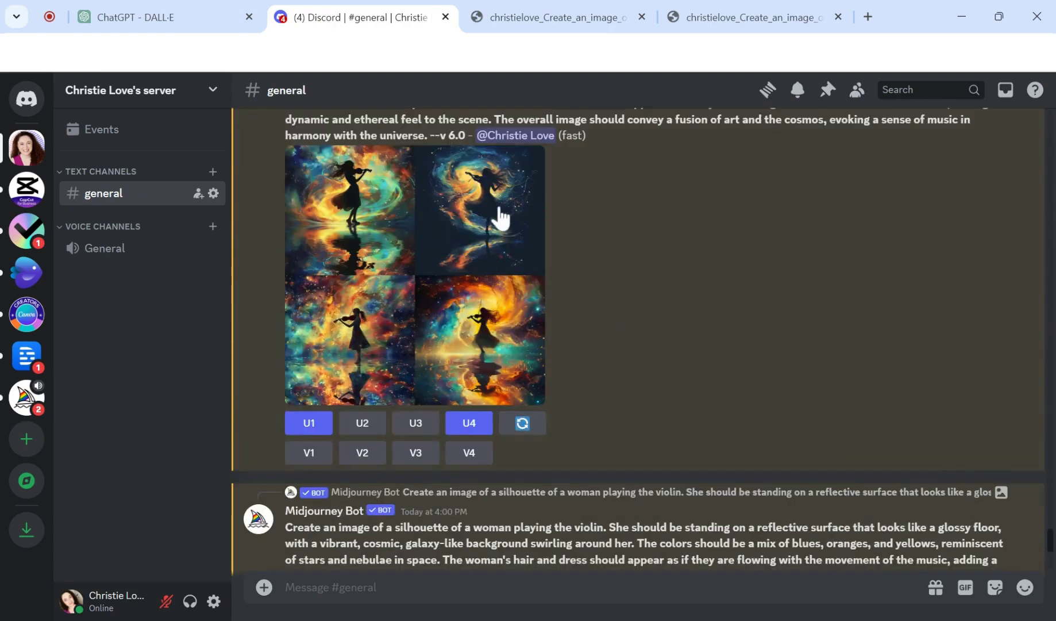
click(362, 425)
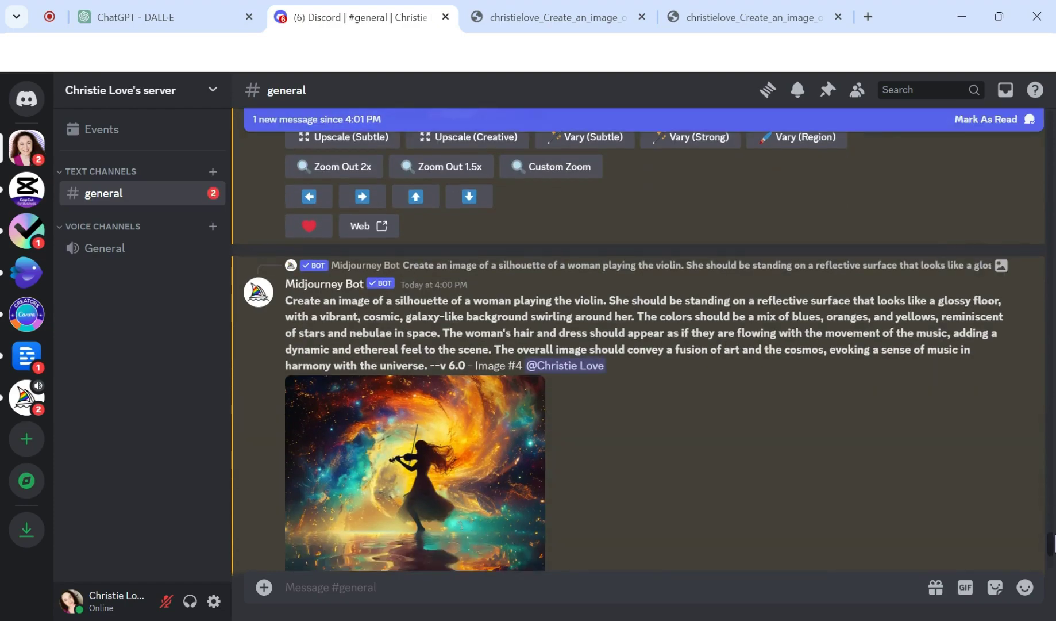
click(448, 335)
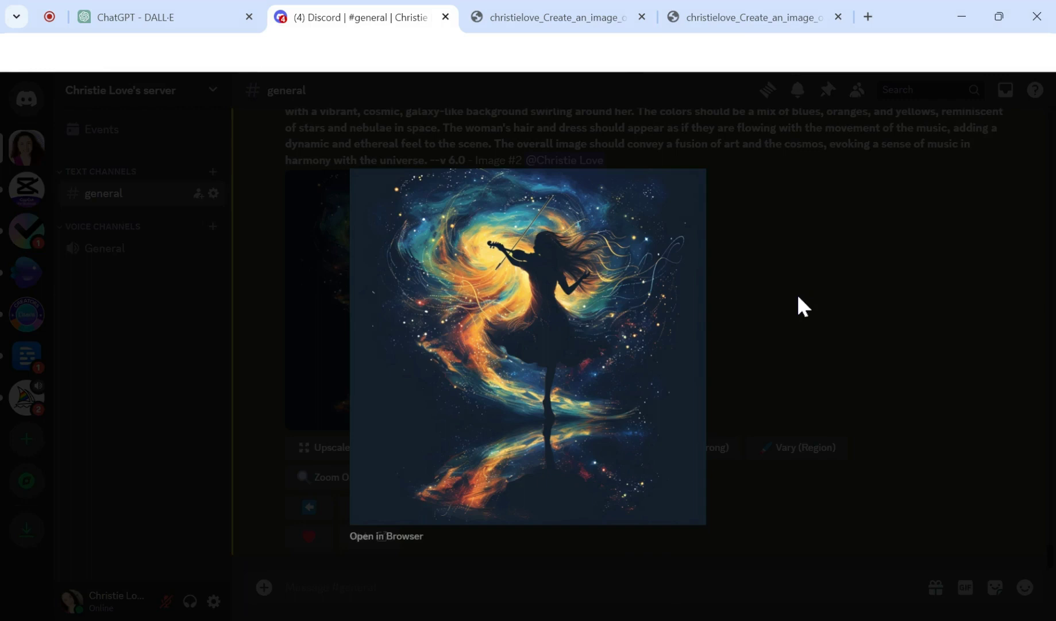